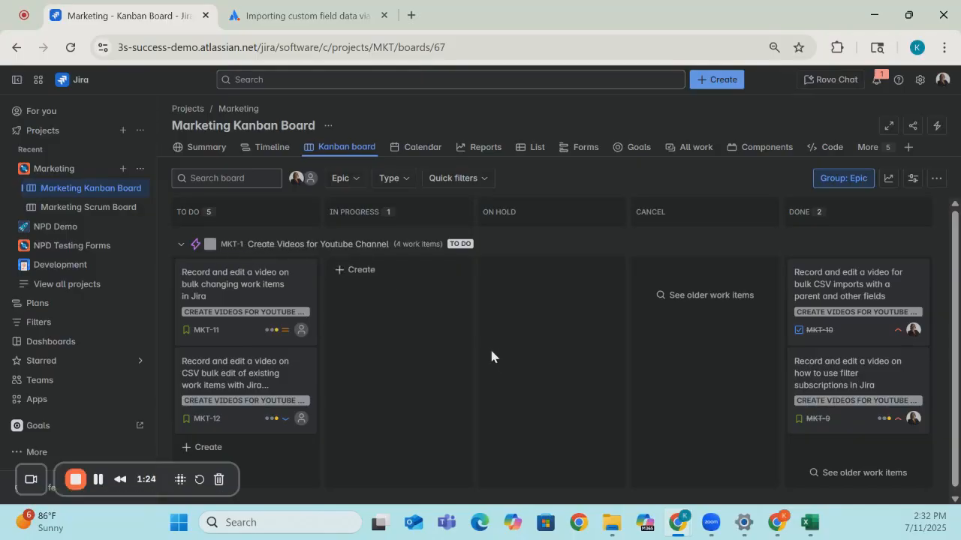
Switch to Excel and change the CSV_import summary to "Record and edit a video for CSV imports with a parent and custom field data".
{"action": "left_click", "coordinate": [809, 524]}
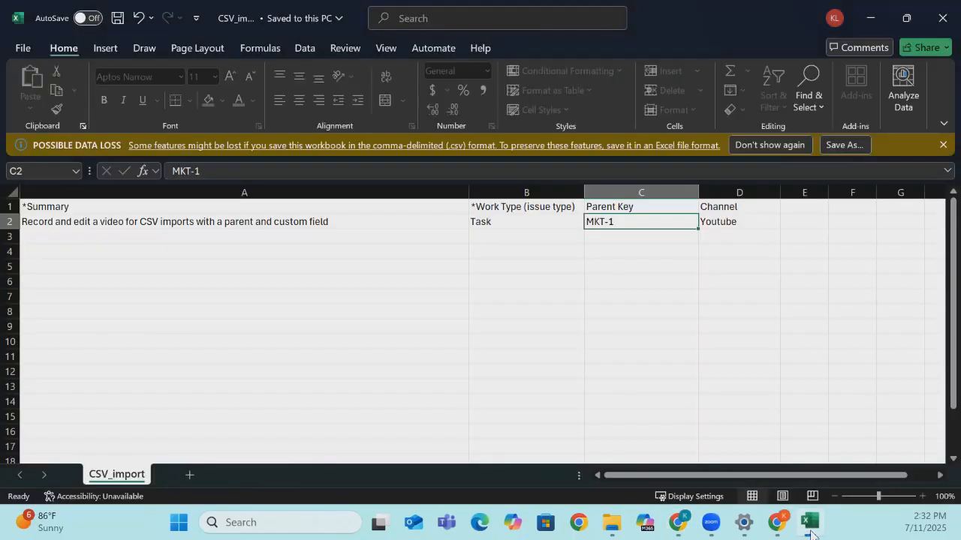
{"action": "left_click", "coordinate": [203, 221]}
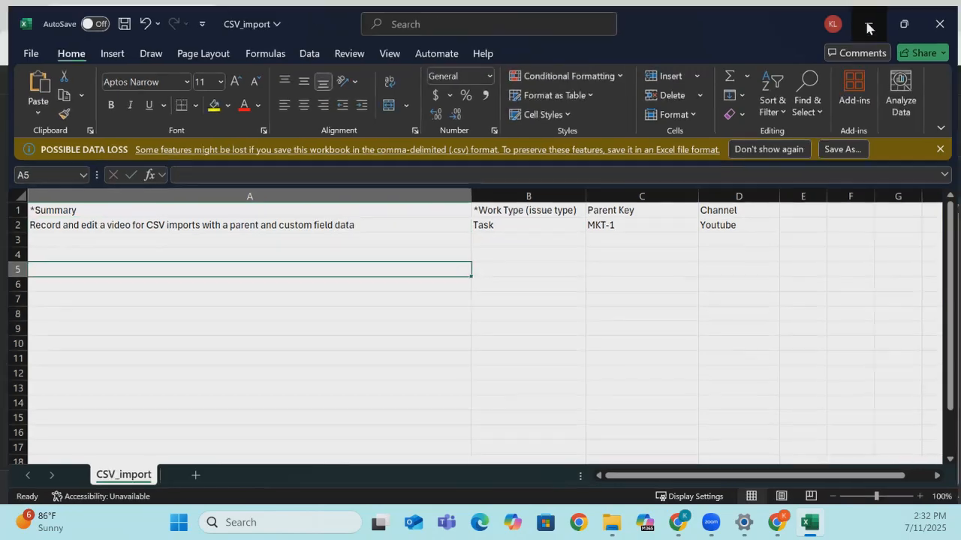
{"action": "left_click", "coordinate": [868, 25]}
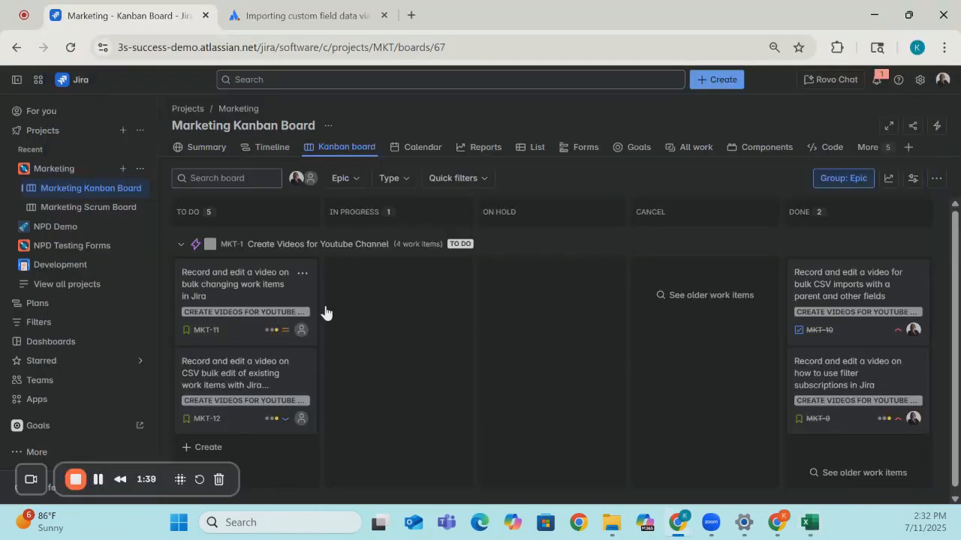
Review the Channel column's header and value in the CSV_import sheet, then return to Jira.
{"action": "left_click", "coordinate": [808, 525]}
{"action": "left_click", "coordinate": [728, 211]}
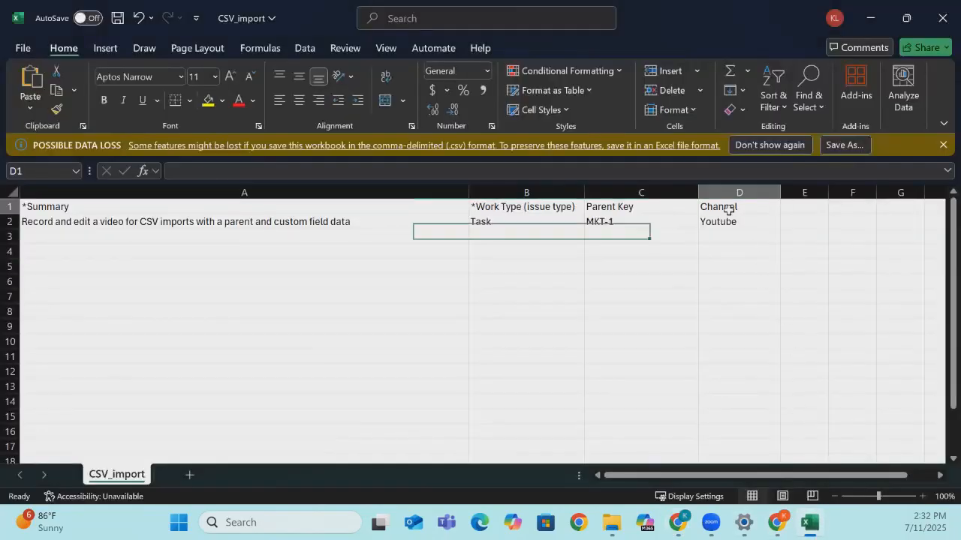
{"action": "left_click", "coordinate": [731, 221]}
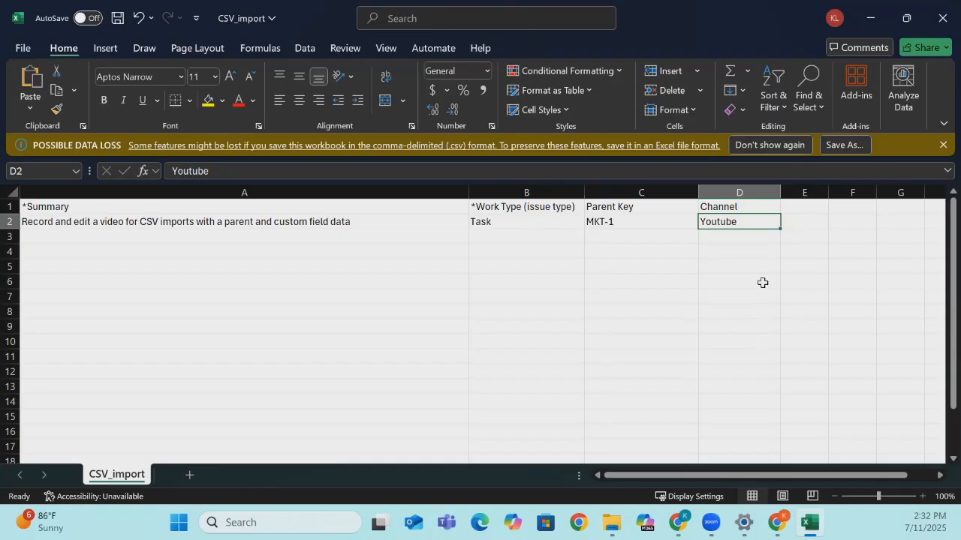
{"action": "left_click", "coordinate": [870, 18]}
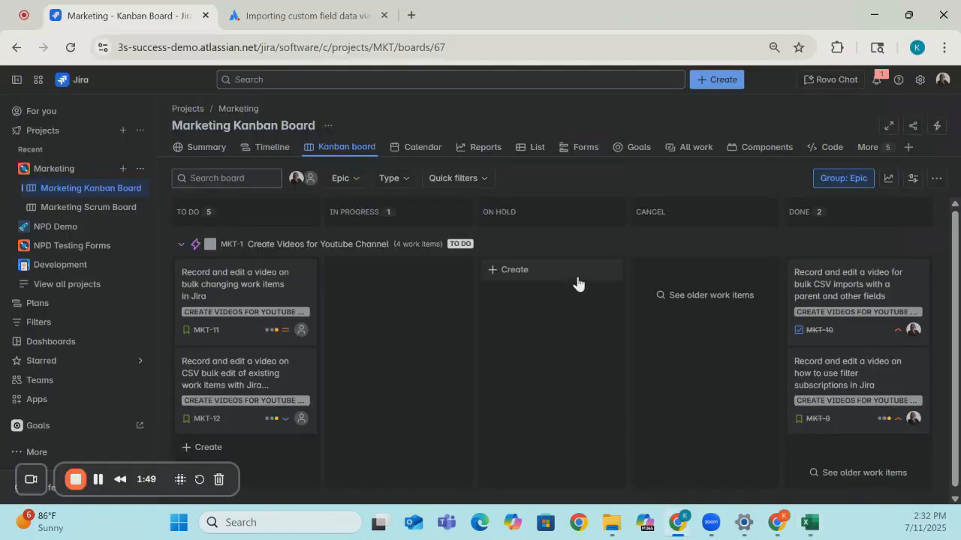
Open the Marketing project's settings summary and examine its issue types, screen schemes and field configuration.
{"action": "left_click", "coordinate": [140, 169]}
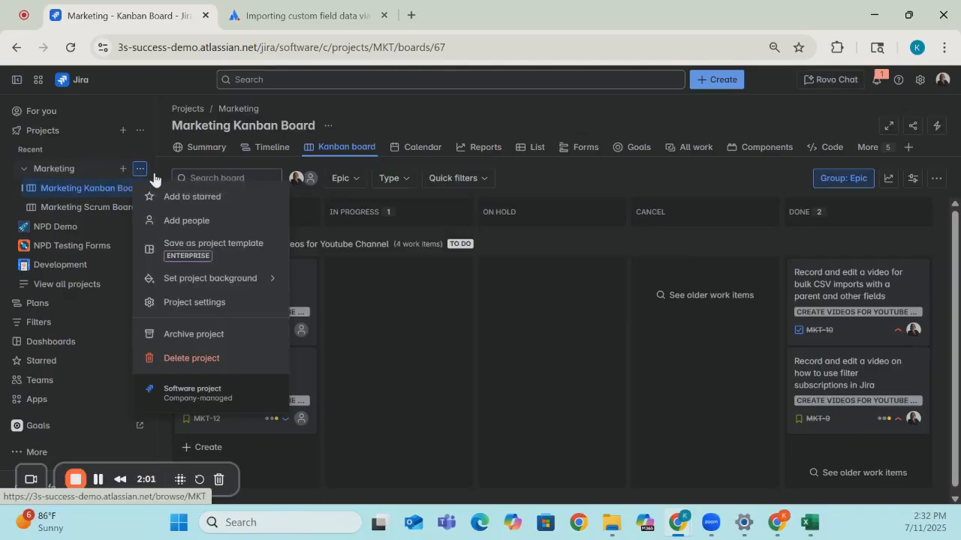
{"action": "left_click", "coordinate": [208, 304]}
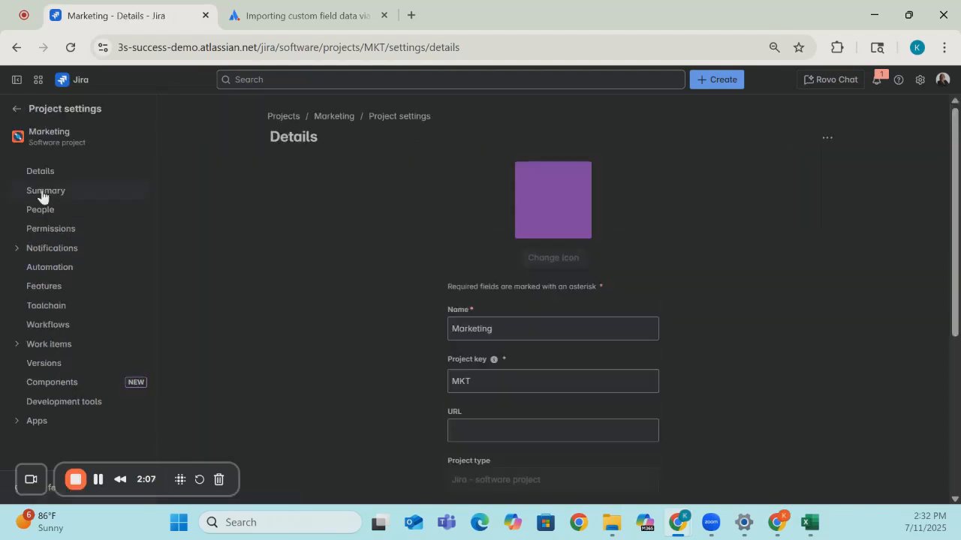
{"action": "left_click", "coordinate": [42, 196]}
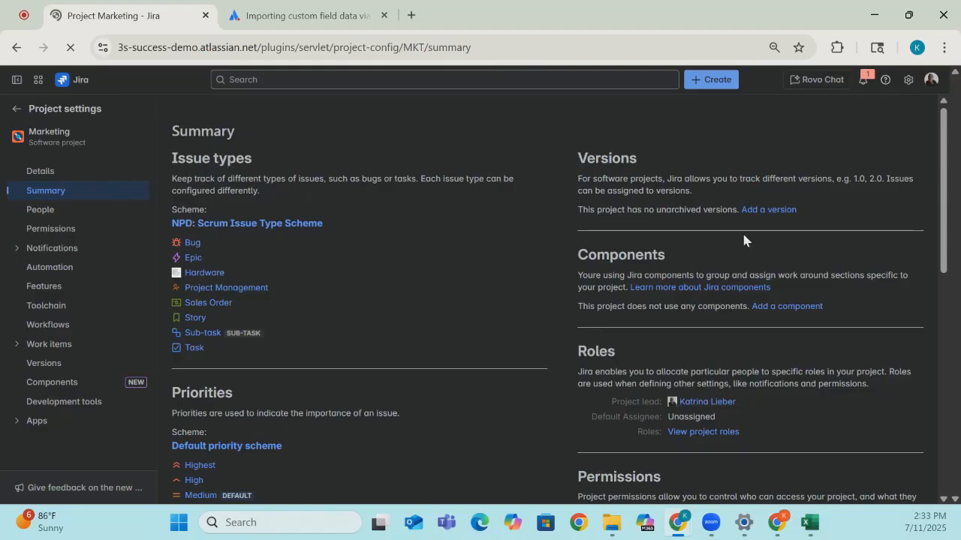
{"action": "left_click_drag", "start_coordinate": [944, 133], "coordinate": [945, 335]}
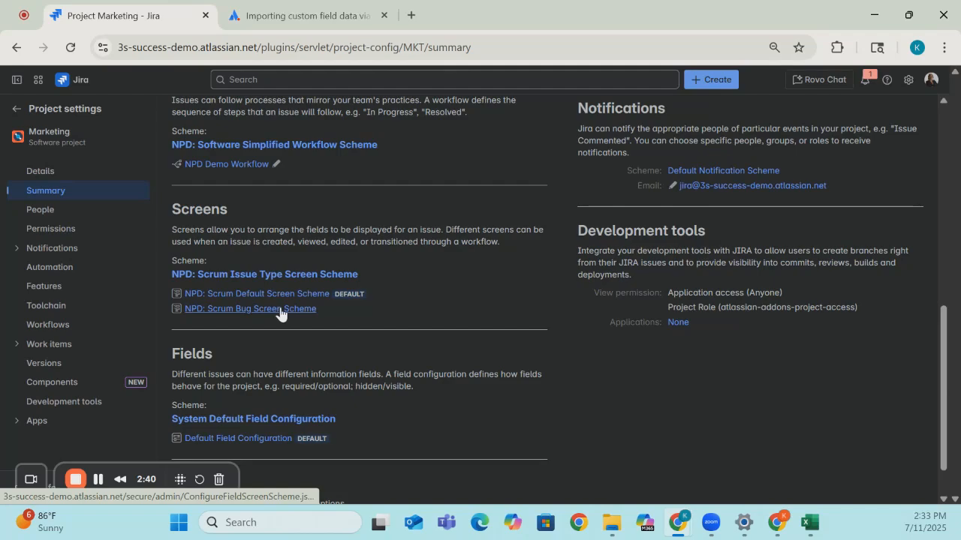
{"action": "left_click_drag", "start_coordinate": [950, 395], "coordinate": [957, 189]}
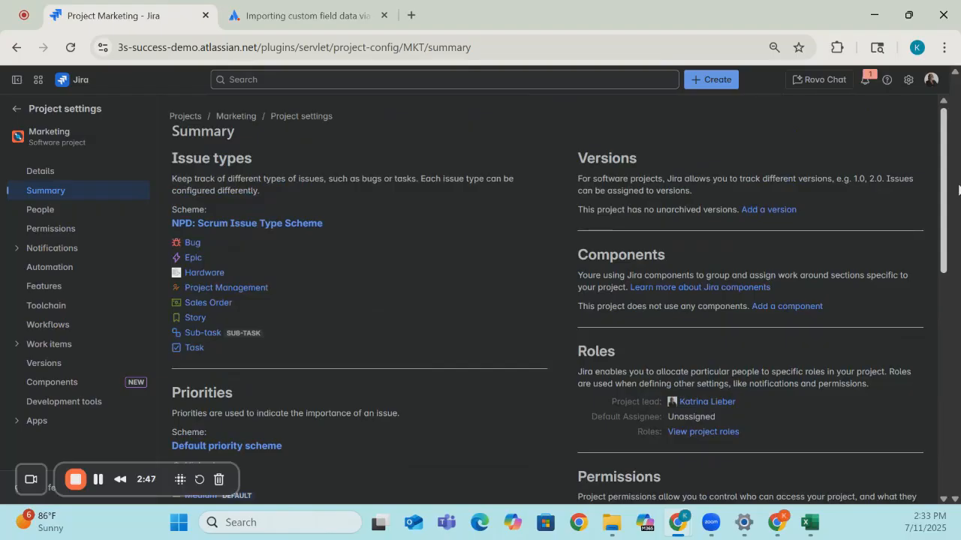
{"action": "left_click_drag", "start_coordinate": [958, 189], "coordinate": [950, 384]}
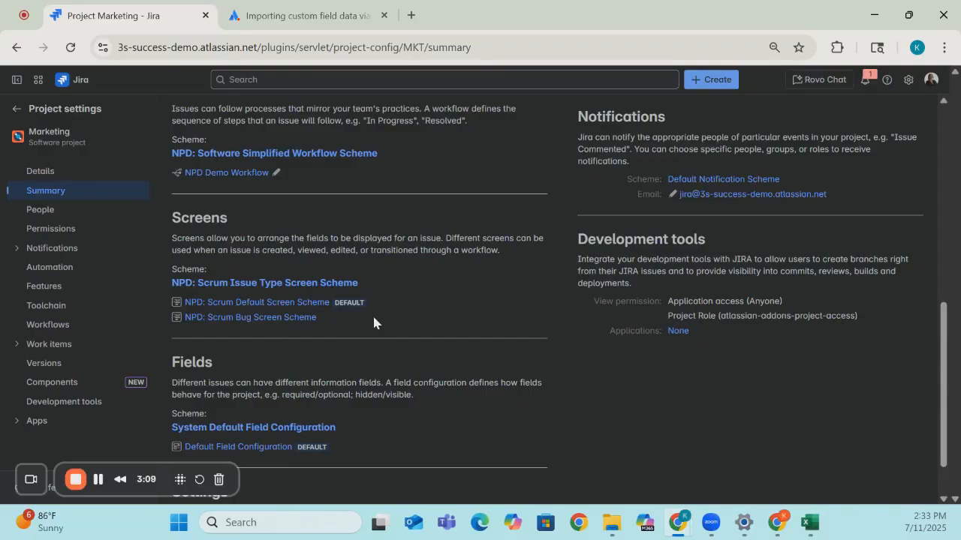
{"action": "left_click_drag", "start_coordinate": [941, 390], "coordinate": [940, 160]}
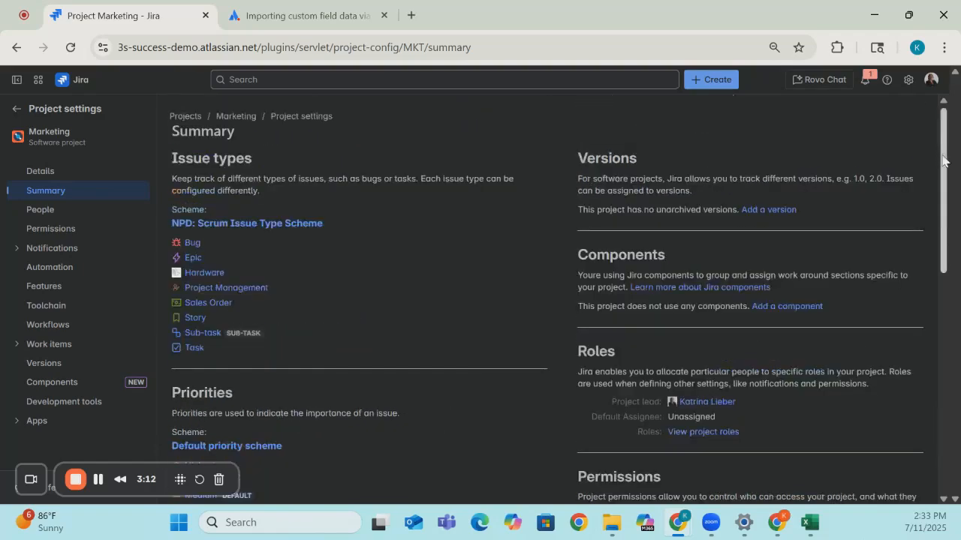
Create a Short text (plain text only) custom field named Channel in the Jira admin settings for work items.
{"action": "left_click", "coordinate": [907, 80]}
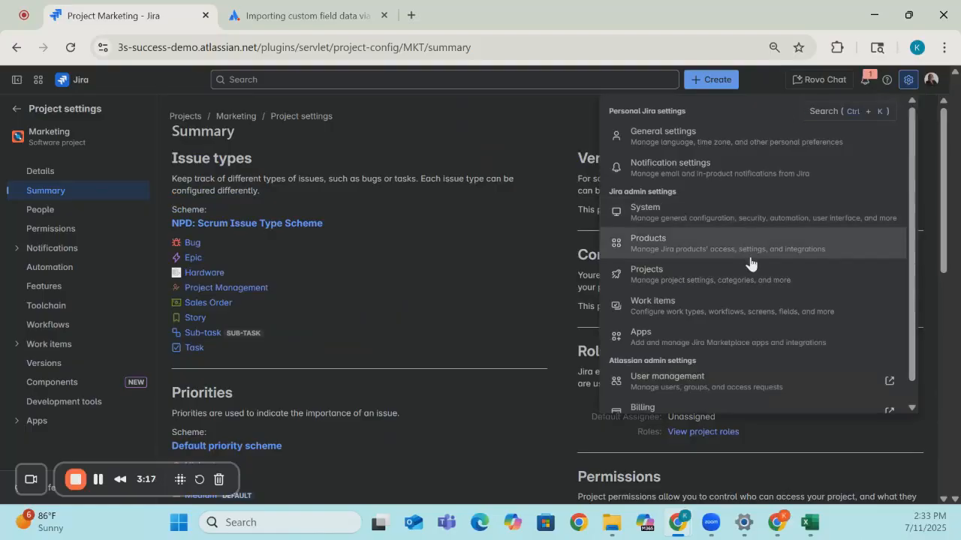
{"action": "left_click", "coordinate": [683, 312]}
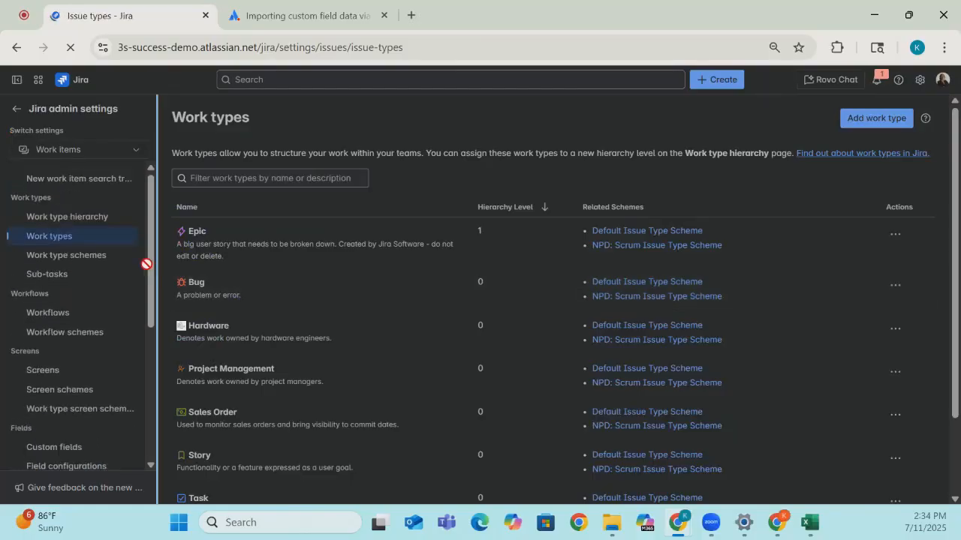
{"action": "left_click", "coordinate": [53, 448]}
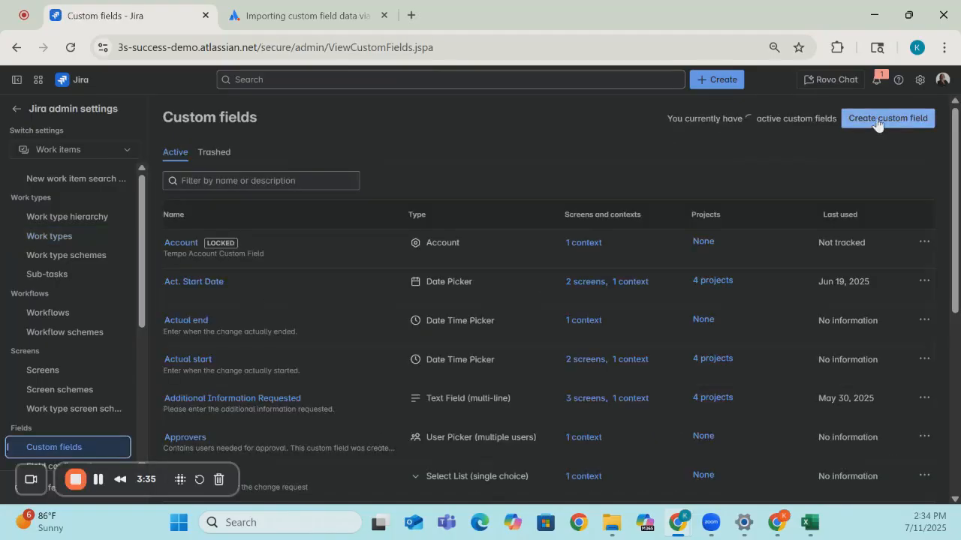
{"action": "left_click", "coordinate": [876, 121]}
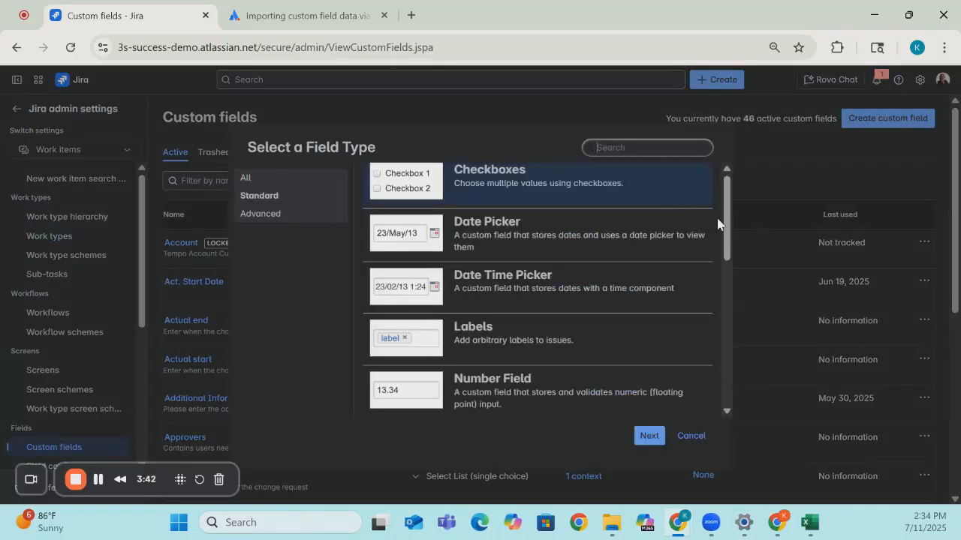
{"action": "mouse_move", "coordinate": [729, 228]}
{"action": "left_mouse_down"}
{"action": "mouse_move", "coordinate": [729, 269]}
{"action": "mouse_move", "coordinate": [734, 227]}
{"action": "left_mouse_up"}
{"action": "type", "text": "Short"}
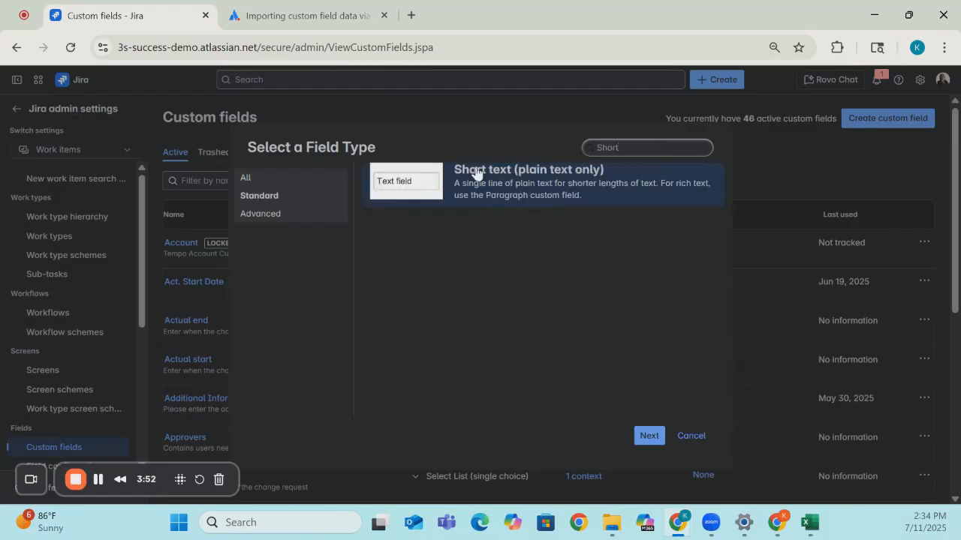
{"action": "left_click", "coordinate": [649, 436]}
{"action": "type", "text": "Channel"}
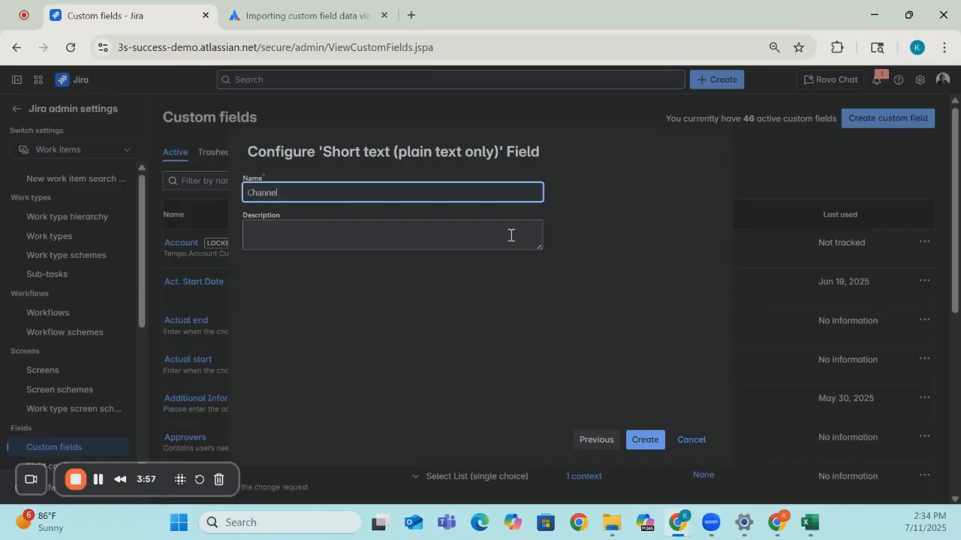
{"action": "left_click", "coordinate": [648, 443]}
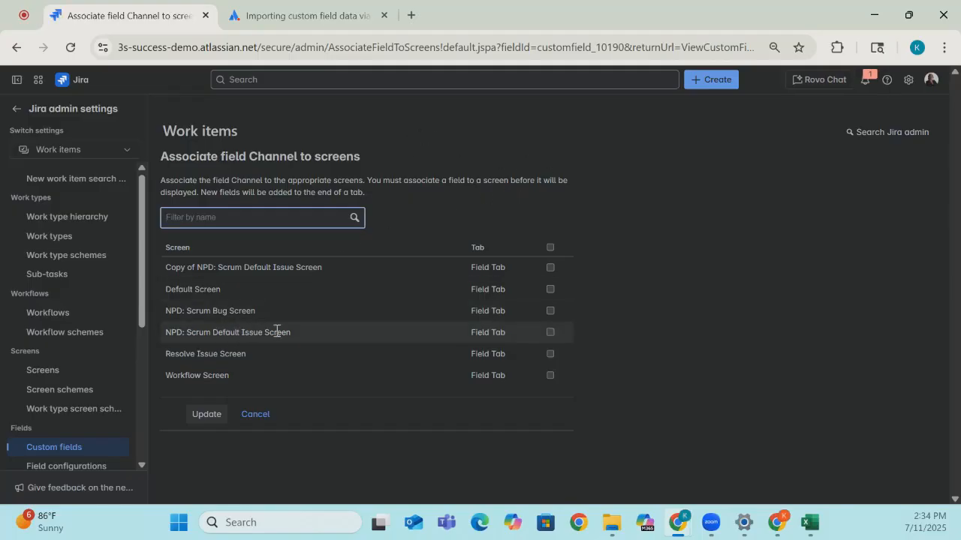
Associate the Channel field with the NPD: Scrum Default Issue Screen and NPD: Scrum Bug Screen.
{"action": "left_click", "coordinate": [550, 332]}
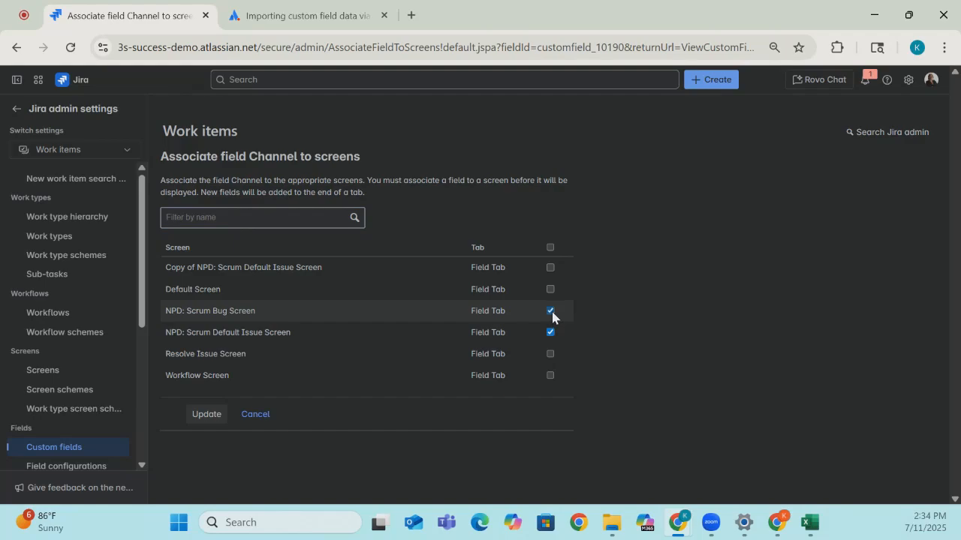
{"action": "left_click", "coordinate": [550, 310]}
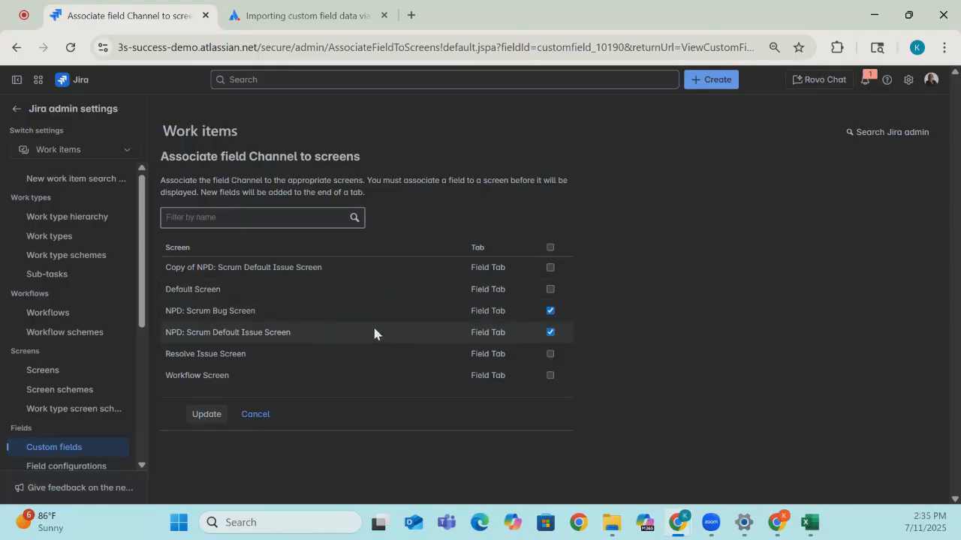
{"action": "left_click", "coordinate": [208, 421]}
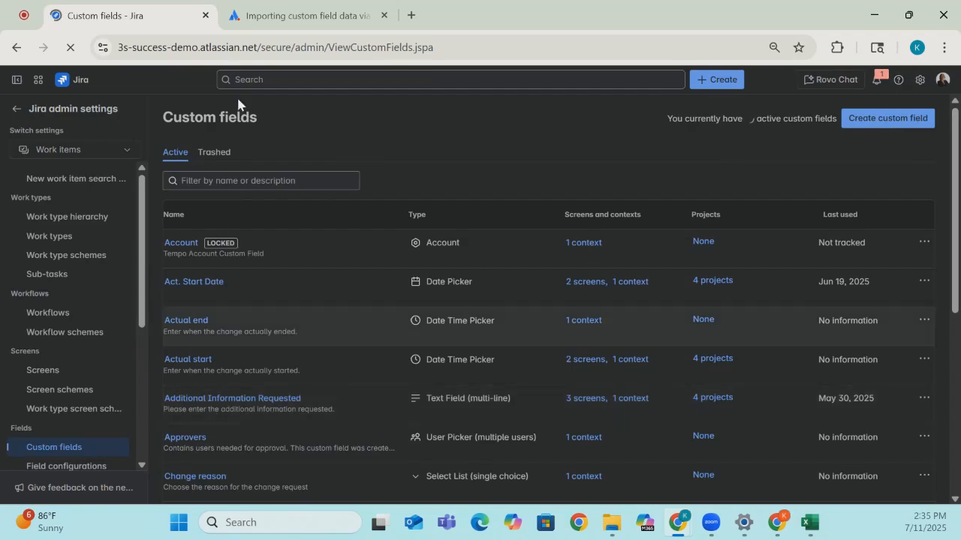
Return to the Marketing Kanban board and check the Channel field in the details of work item MKT-11.
{"action": "left_click", "coordinate": [14, 114]}
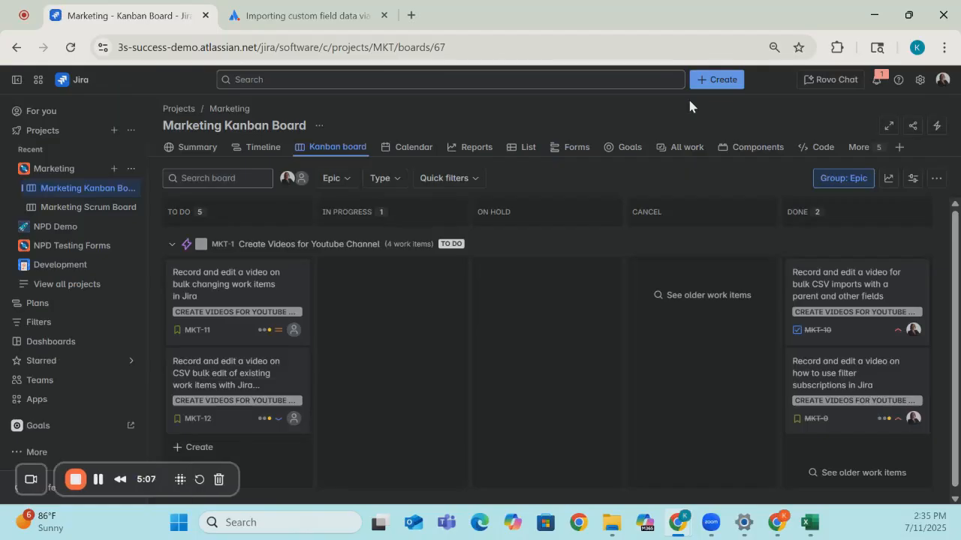
{"action": "left_click", "coordinate": [278, 295]}
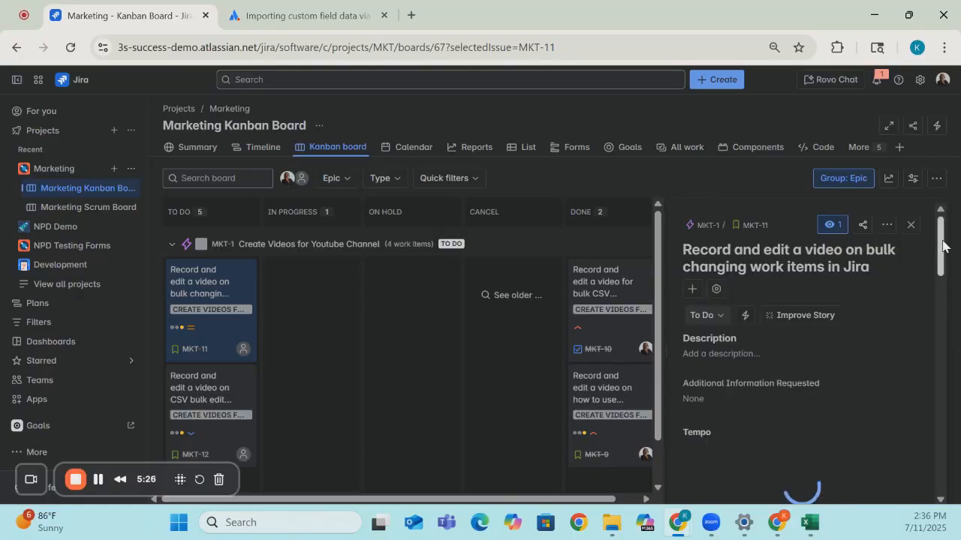
{"action": "left_click_drag", "start_coordinate": [942, 247], "coordinate": [936, 377]}
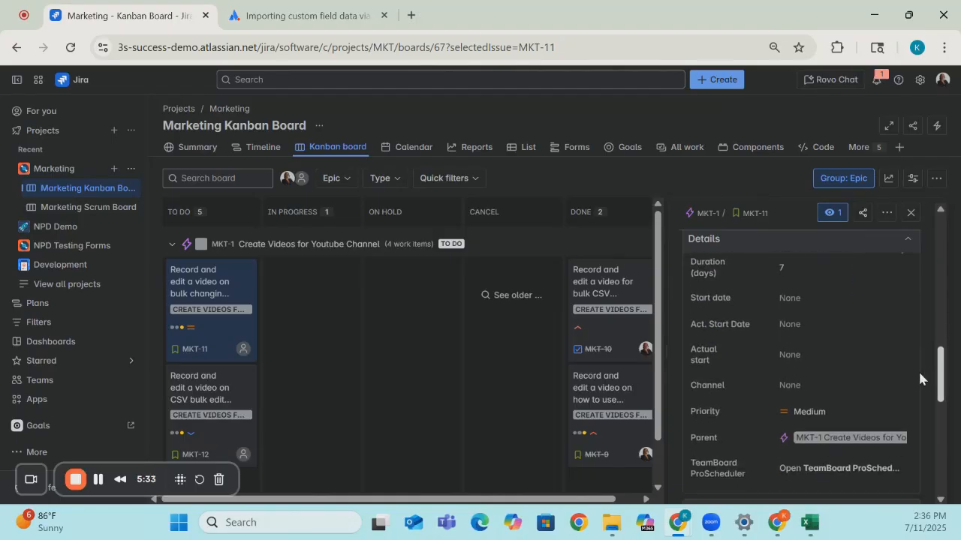
{"action": "left_click", "coordinate": [828, 383]}
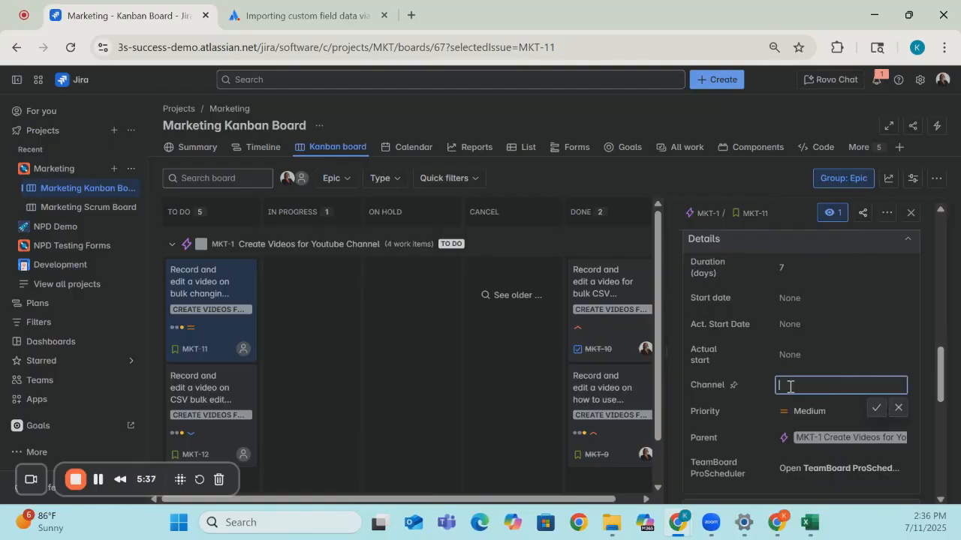
{"action": "left_click", "coordinate": [875, 408]}
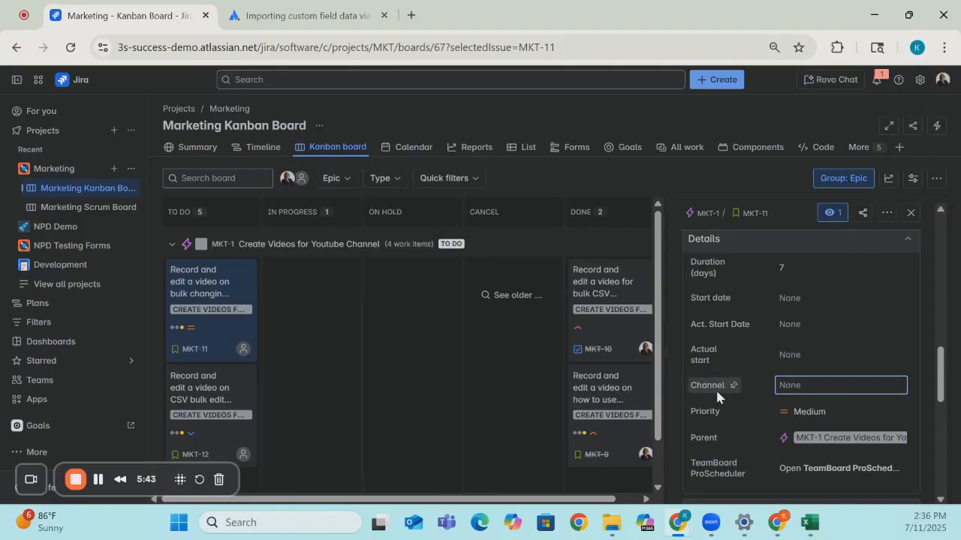
Check the new task form for the Channel field, then discard the form and close the MKT-11 details.
{"action": "left_click", "coordinate": [719, 84]}
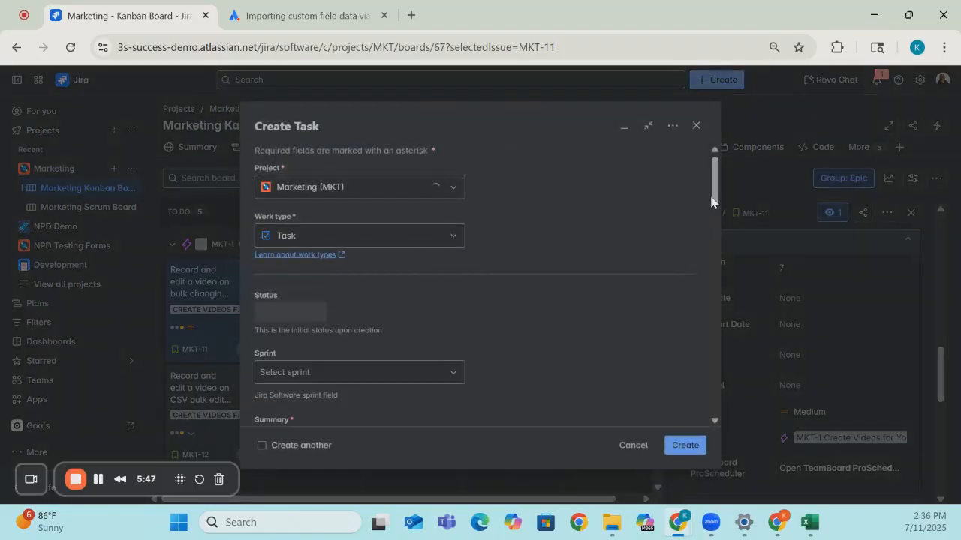
{"action": "left_click_drag", "start_coordinate": [707, 205], "coordinate": [681, 398]}
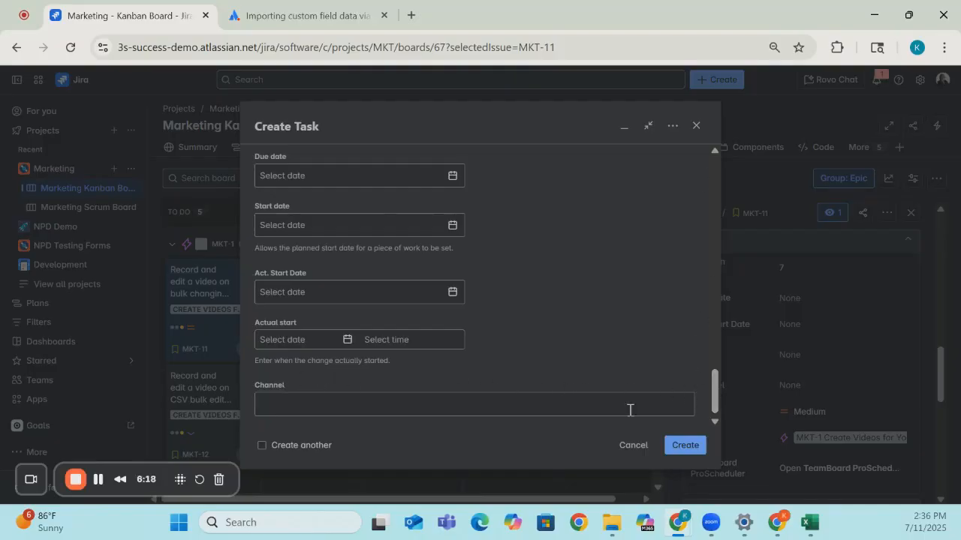
{"action": "key", "text": "Escape"}
{"action": "left_click", "coordinate": [910, 213]}
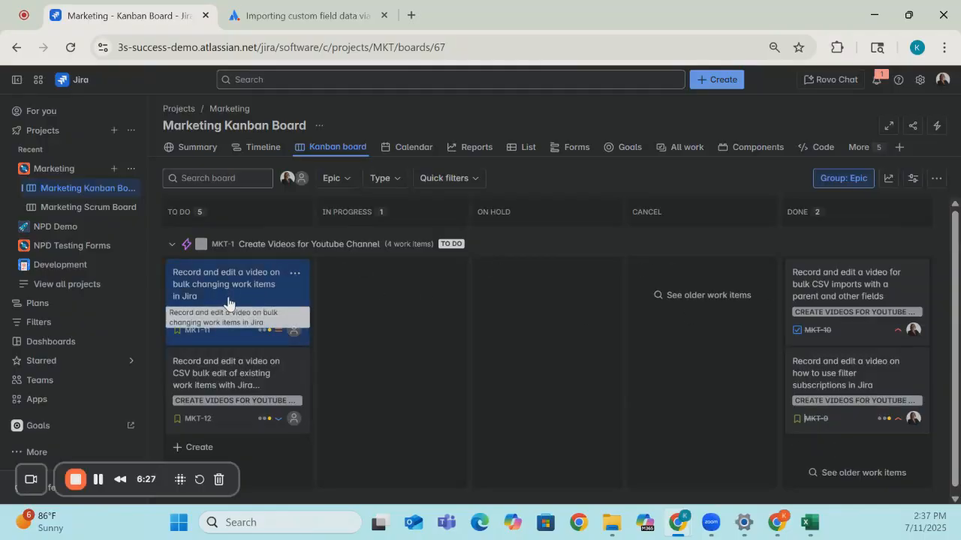
Switch to CSV_import in Excel, review its Summary, Work Type and Parent Key columns, and check the parent epic's key on the Jira board.
{"action": "left_click", "coordinate": [808, 529]}
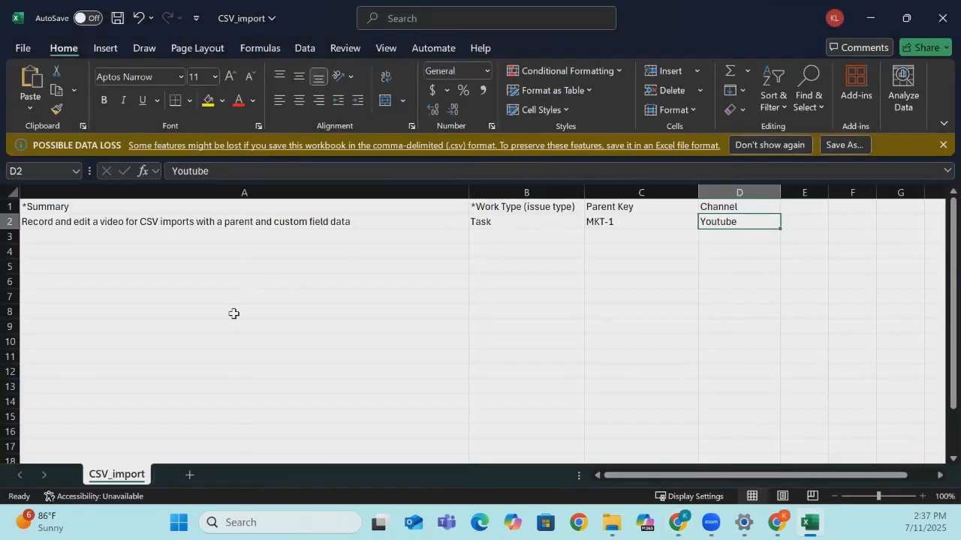
{"action": "left_click", "coordinate": [146, 220]}
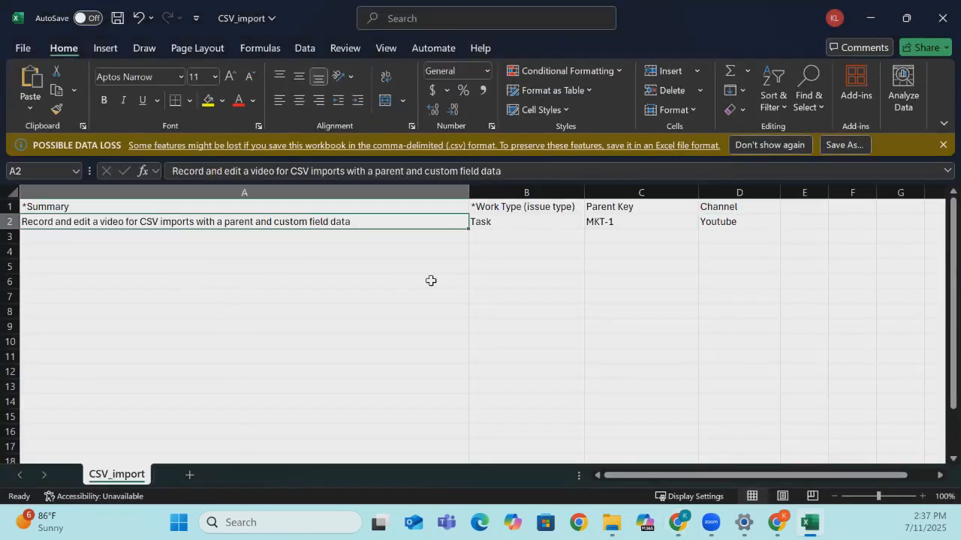
{"action": "left_click", "coordinate": [89, 207]}
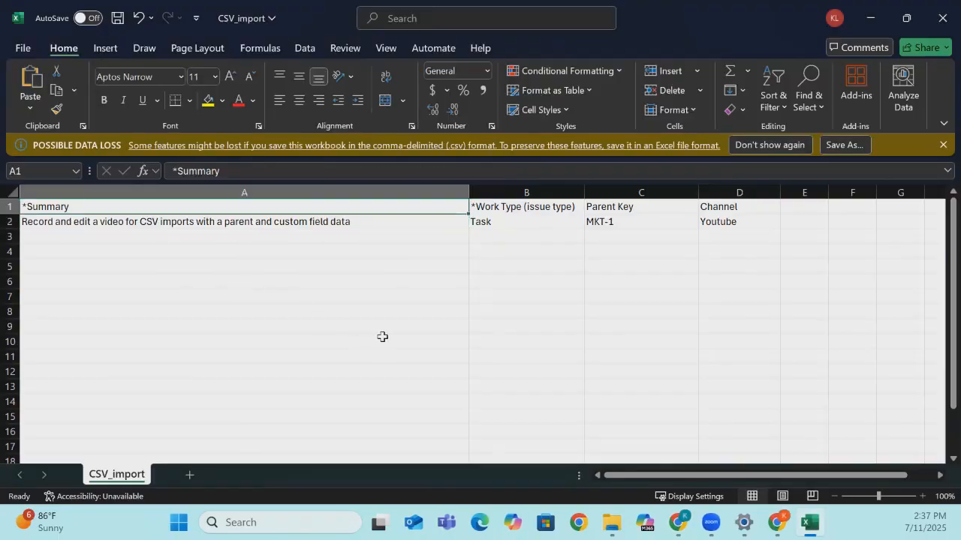
{"action": "left_click", "coordinate": [531, 204]}
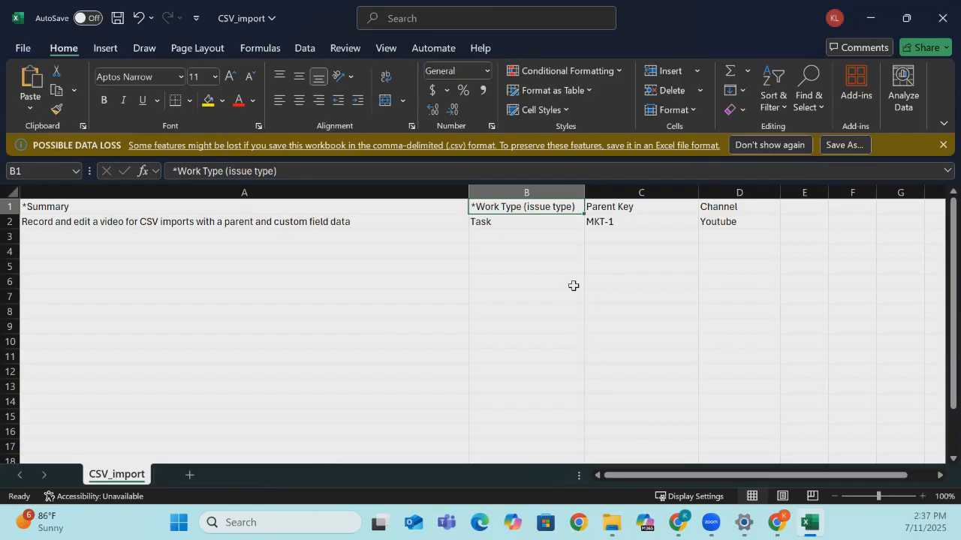
{"action": "left_click", "coordinate": [637, 207]}
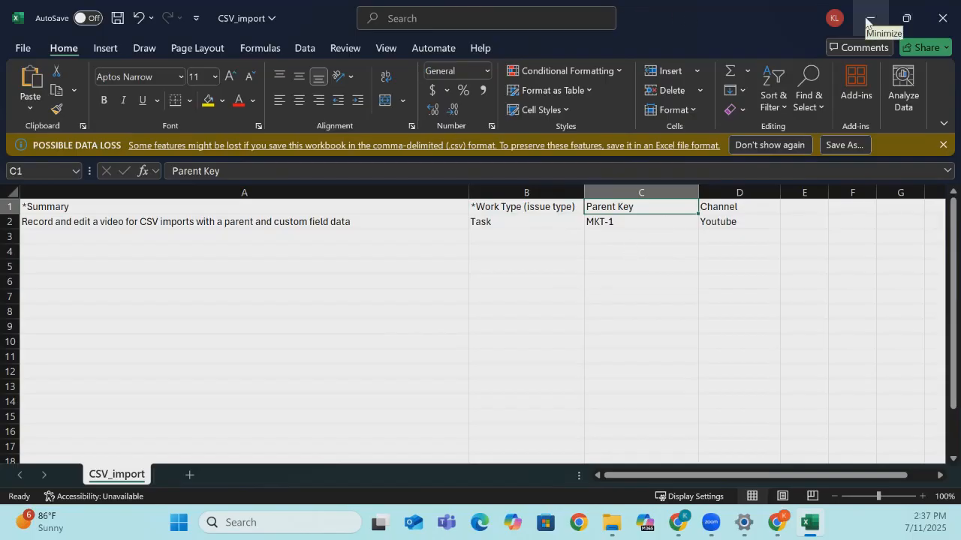
{"action": "left_click", "coordinate": [644, 224]}
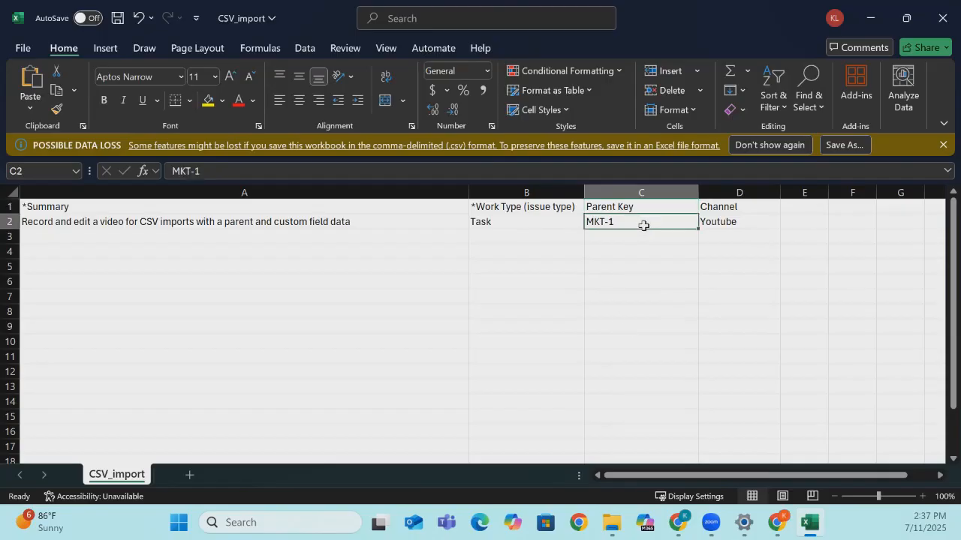
{"action": "left_click", "coordinate": [864, 24]}
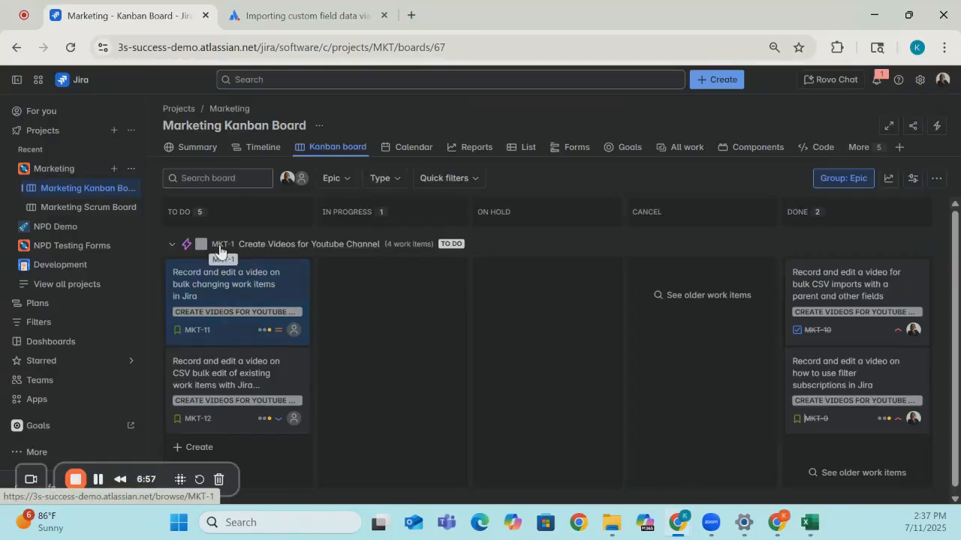
Switch back to CSV_import in Excel, review the Parent Key and Channel columns, and save the file.
{"action": "left_click", "coordinate": [809, 522]}
{"action": "left_click", "coordinate": [600, 207]}
{"action": "left_click", "coordinate": [605, 221]}
{"action": "left_click", "coordinate": [732, 208]}
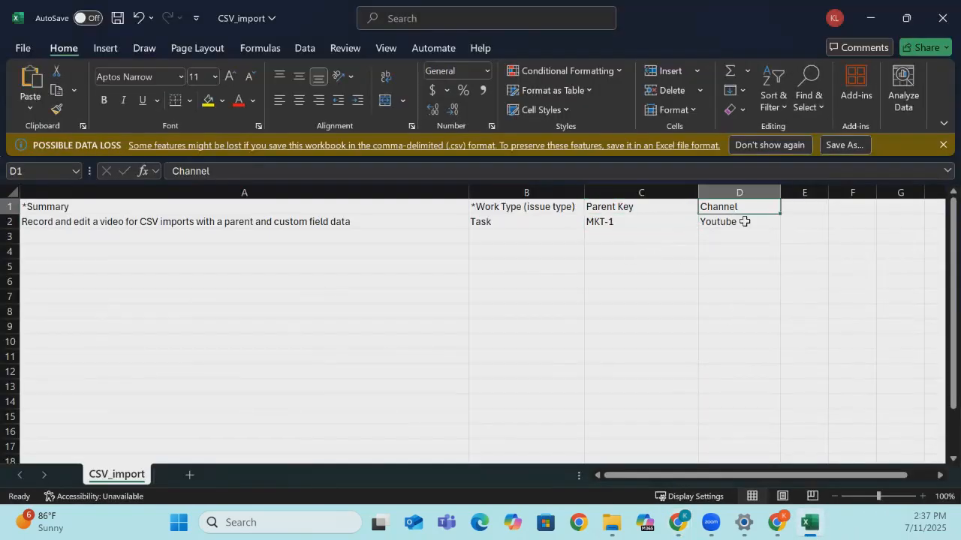
{"action": "left_click", "coordinate": [757, 225]}
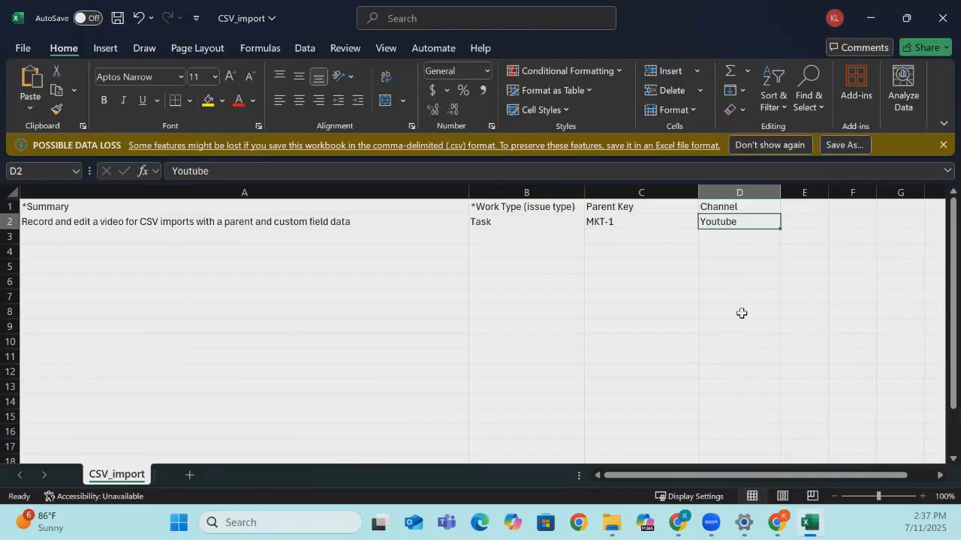
{"action": "left_click", "coordinate": [117, 21]}
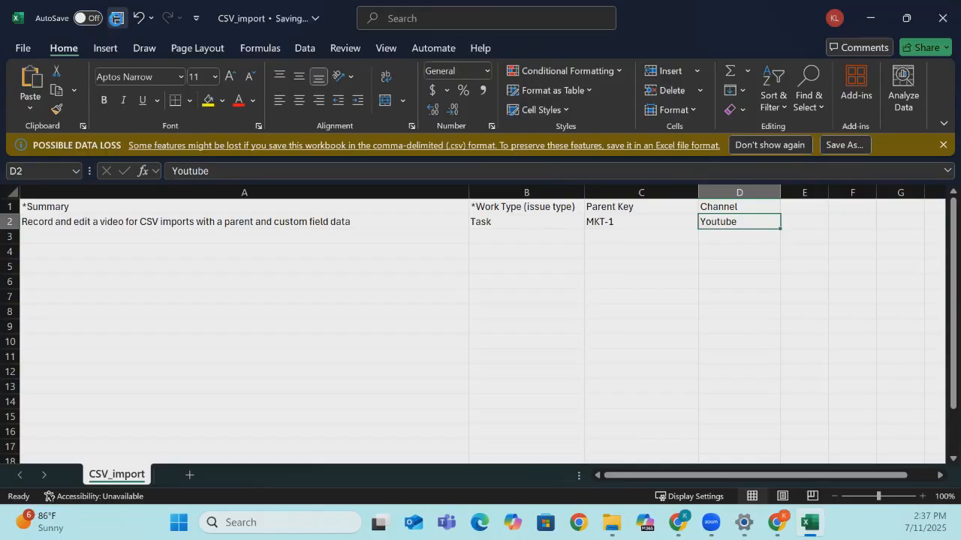
Return to Jira and start importing work items from CSV in the Marketing project's All work view.
{"action": "left_click", "coordinate": [869, 22]}
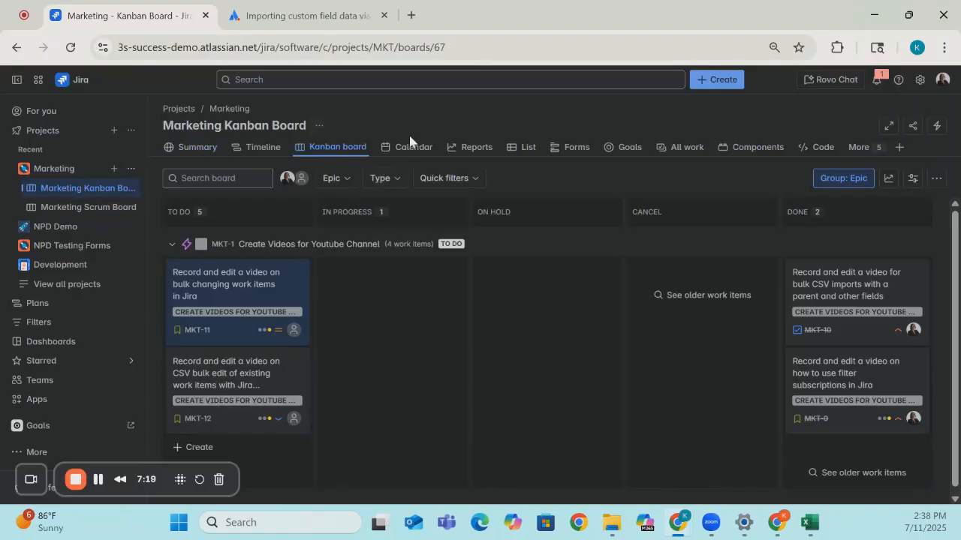
{"action": "left_click", "coordinate": [686, 150]}
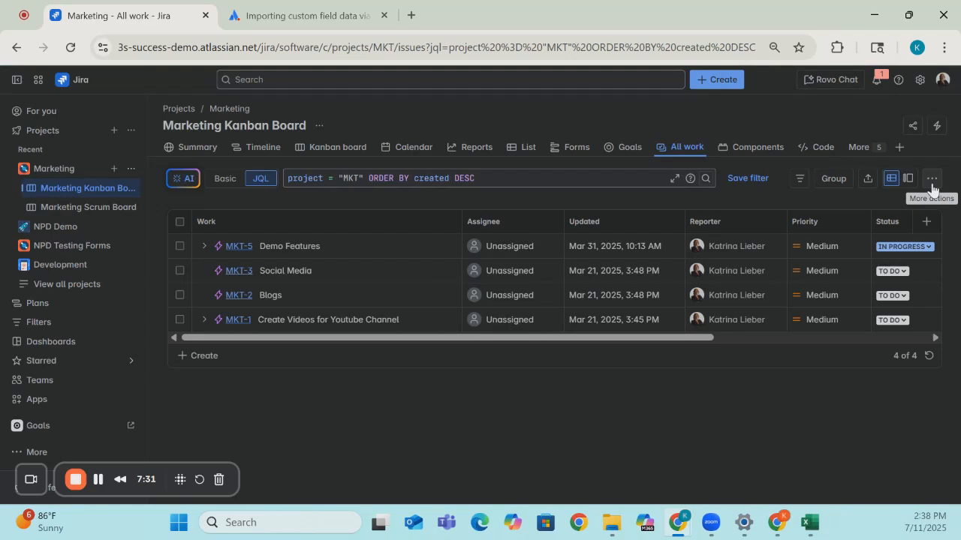
{"action": "left_click", "coordinate": [932, 181]}
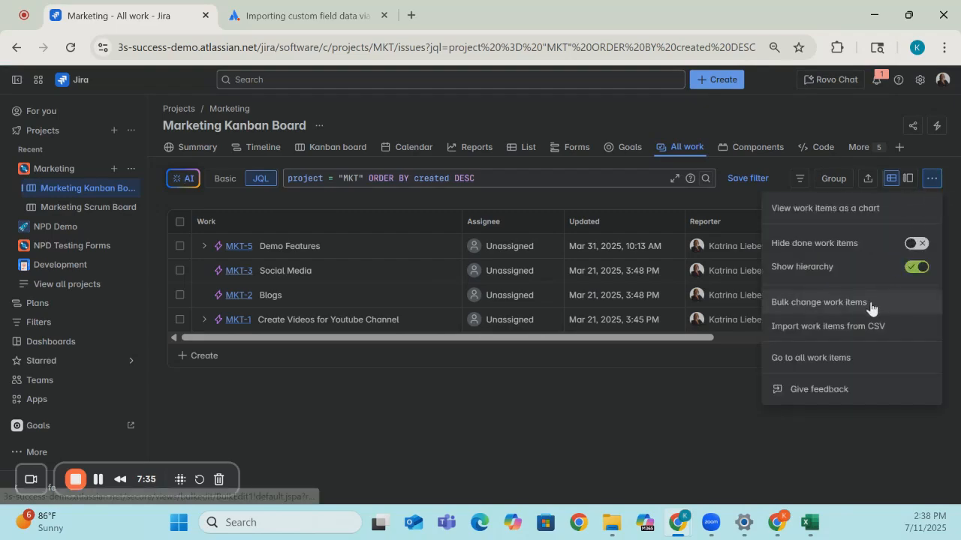
{"action": "left_click", "coordinate": [839, 327]}
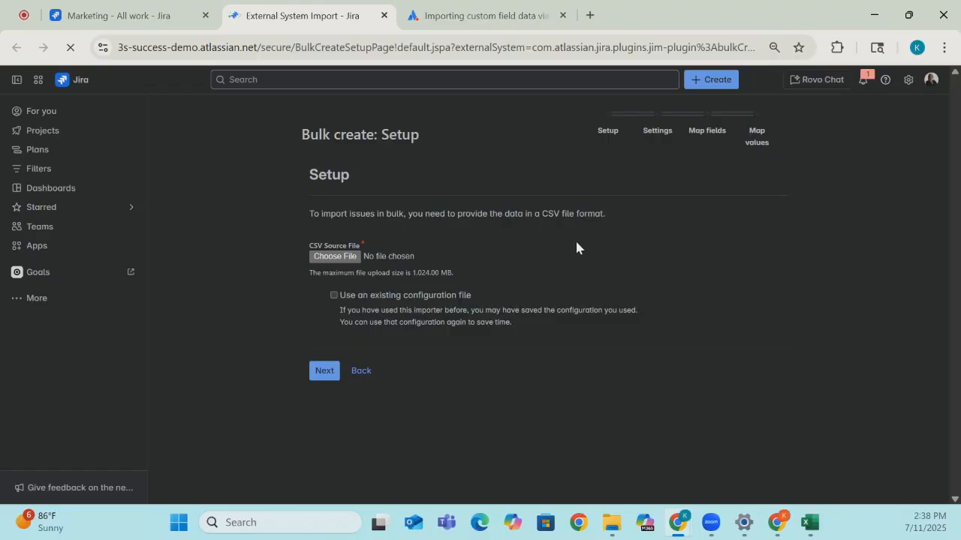
Choose the CSV_import comma-separated file from Downloads as the import source and proceed to the import settings.
{"action": "left_click", "coordinate": [326, 261]}
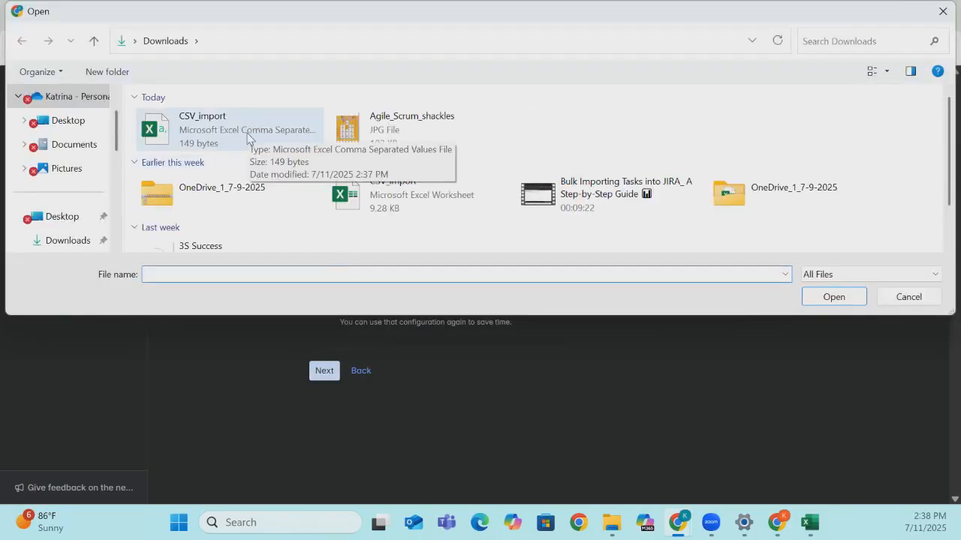
{"action": "left_click", "coordinate": [248, 137]}
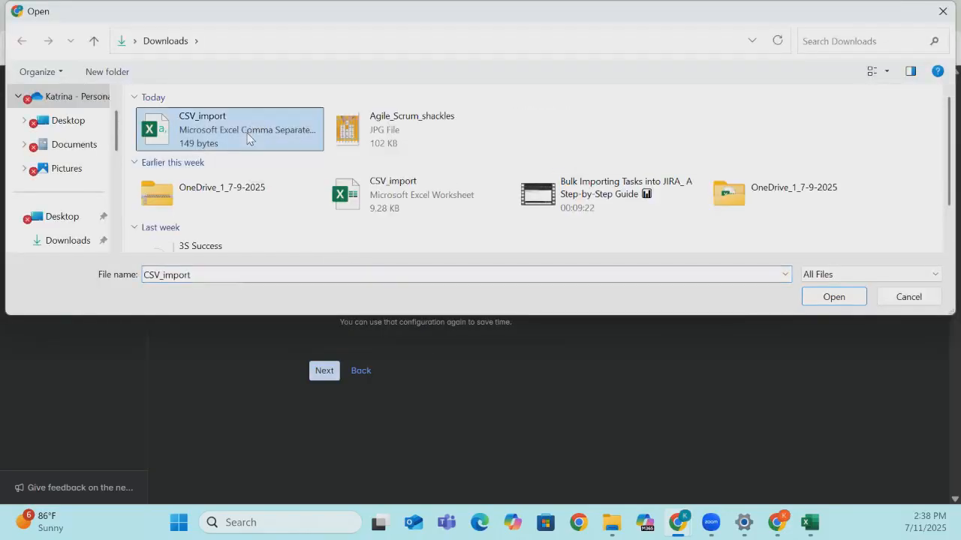
{"action": "left_click", "coordinate": [820, 298]}
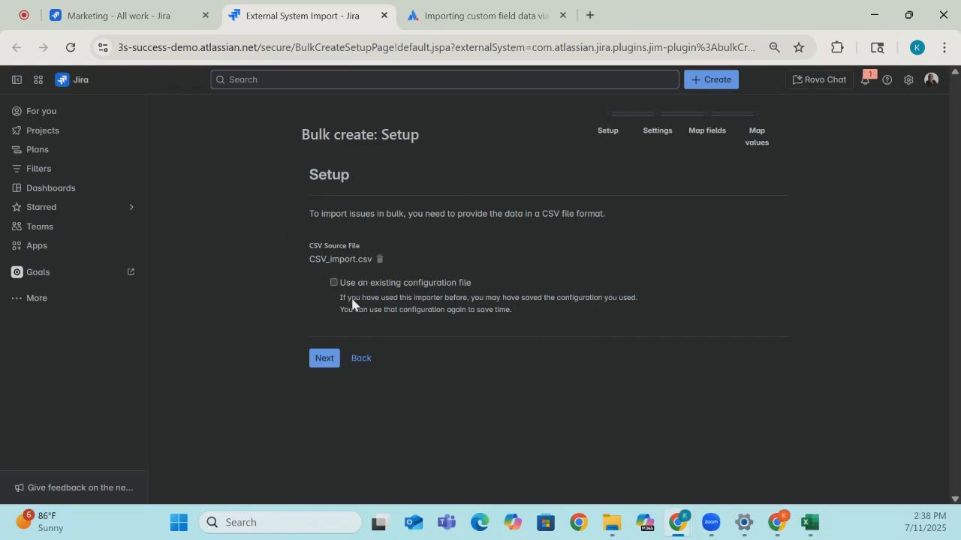
{"action": "left_click", "coordinate": [328, 364]}
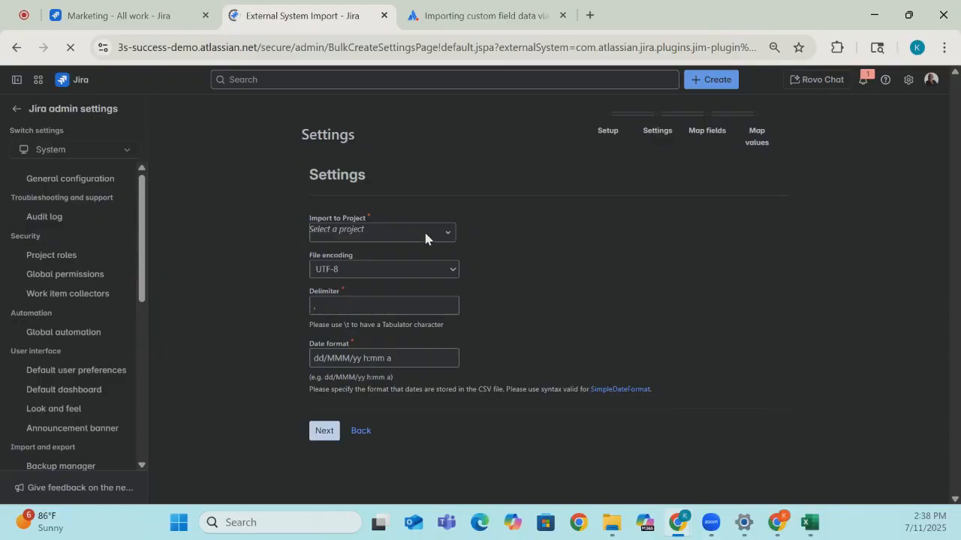
Set Marketing as the project to import into and proceed to the field mapping with the default encoding, delimiter and date format.
{"action": "left_click", "coordinate": [424, 233]}
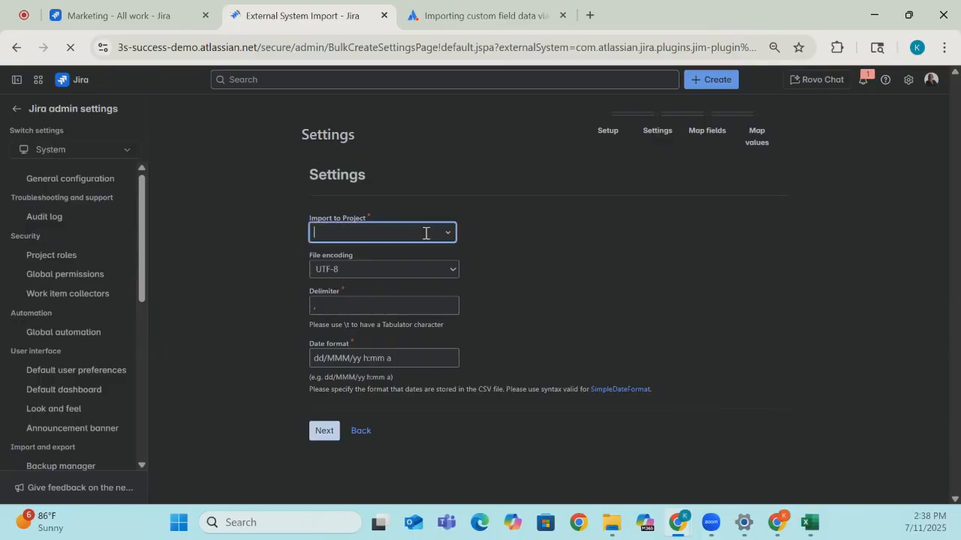
{"action": "type", "text": "Mar"}
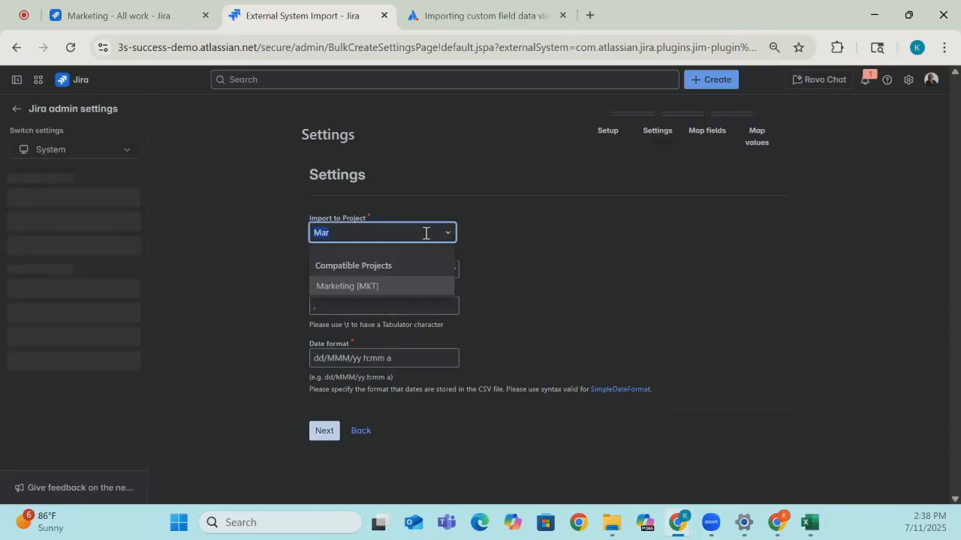
{"action": "left_click", "coordinate": [391, 285]}
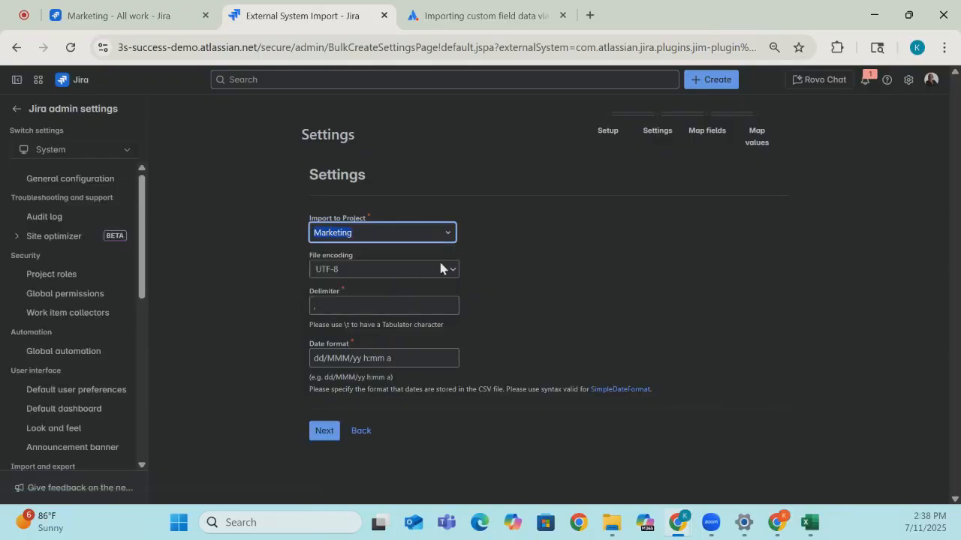
{"action": "key", "text": "Tab"}
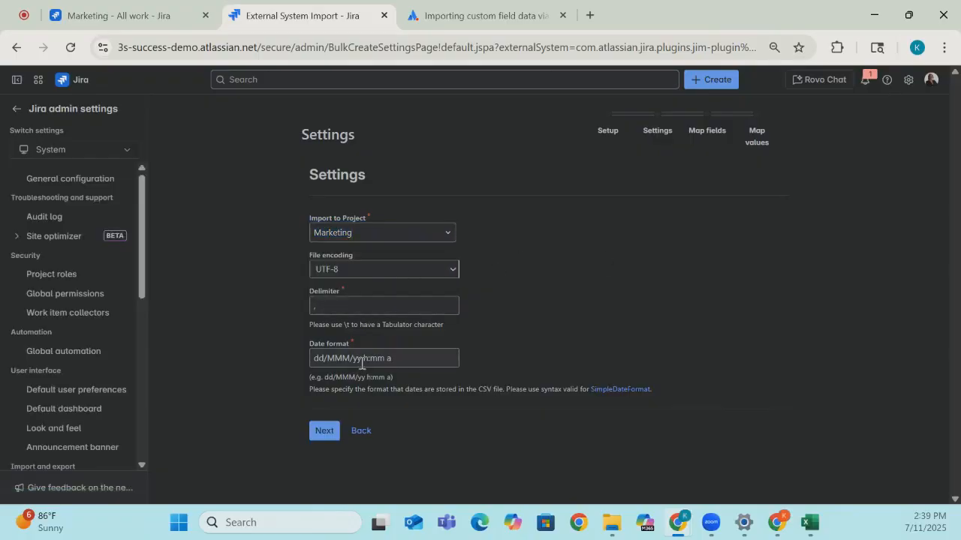
{"action": "left_click", "coordinate": [333, 435]}
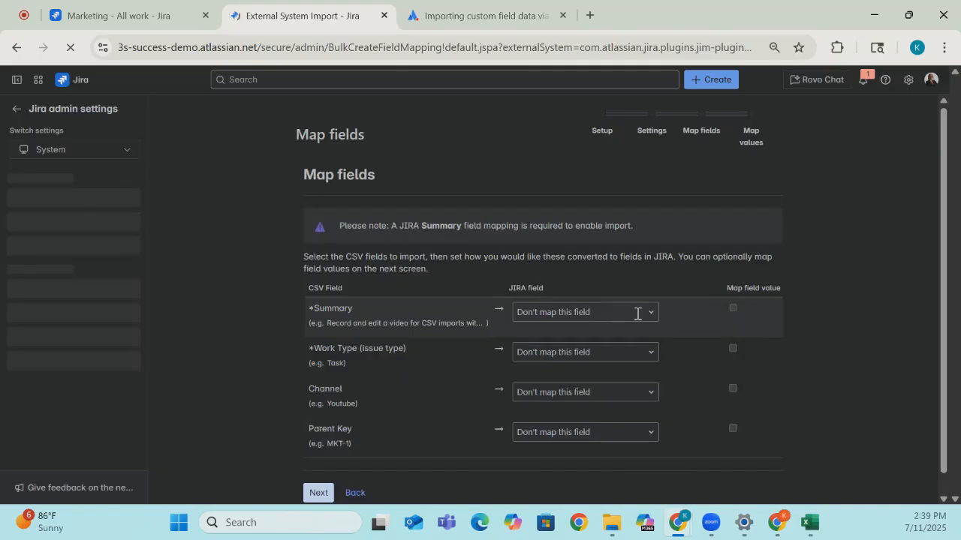
Map the *Summary CSV field to the Jira Summary field and enable mapping of its field value.
{"action": "left_click", "coordinate": [638, 314]}
{"action": "type", "text": "summ"}
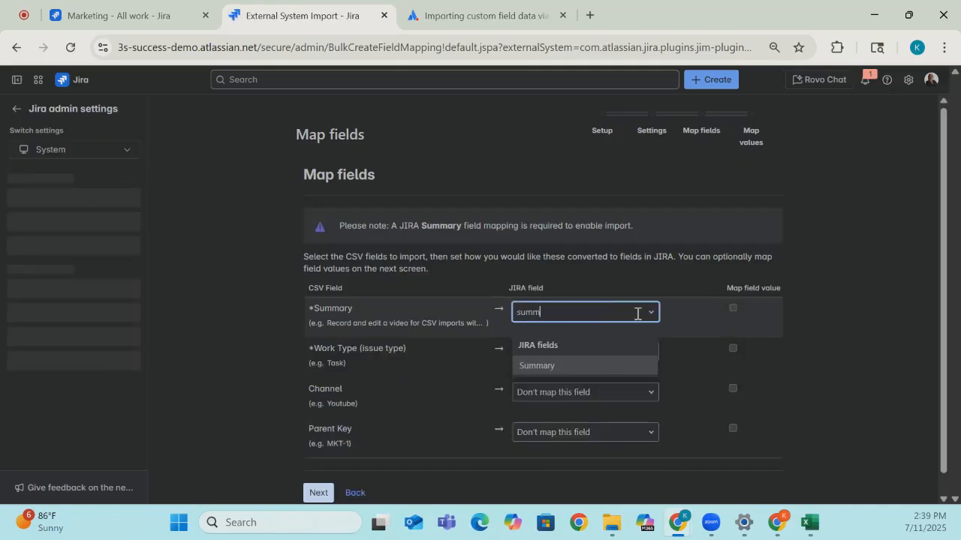
{"action": "left_click", "coordinate": [583, 365]}
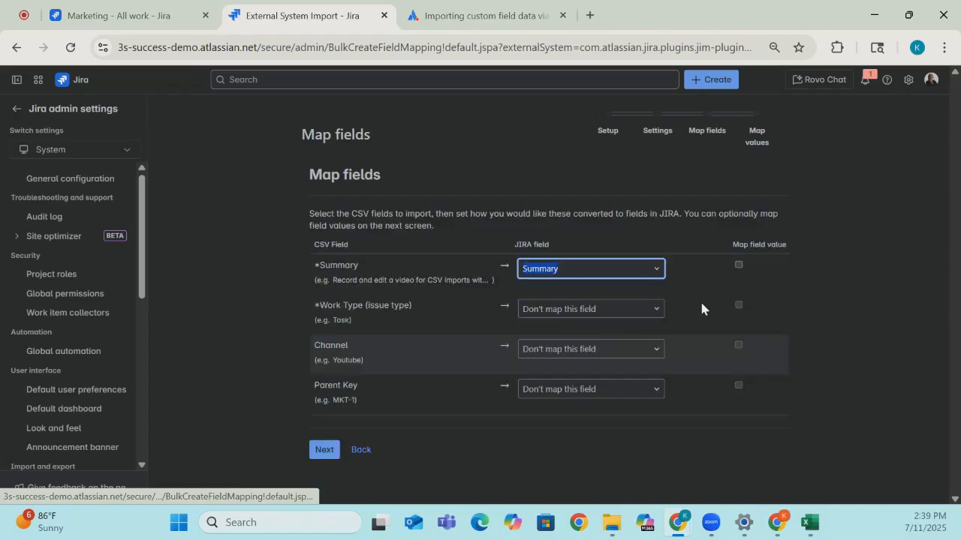
Map the *Work Type (issue type) CSV field to Issue Type and enable mapping of its field value.
{"action": "left_click", "coordinate": [580, 310]}
{"action": "type", "text": "Wo"}
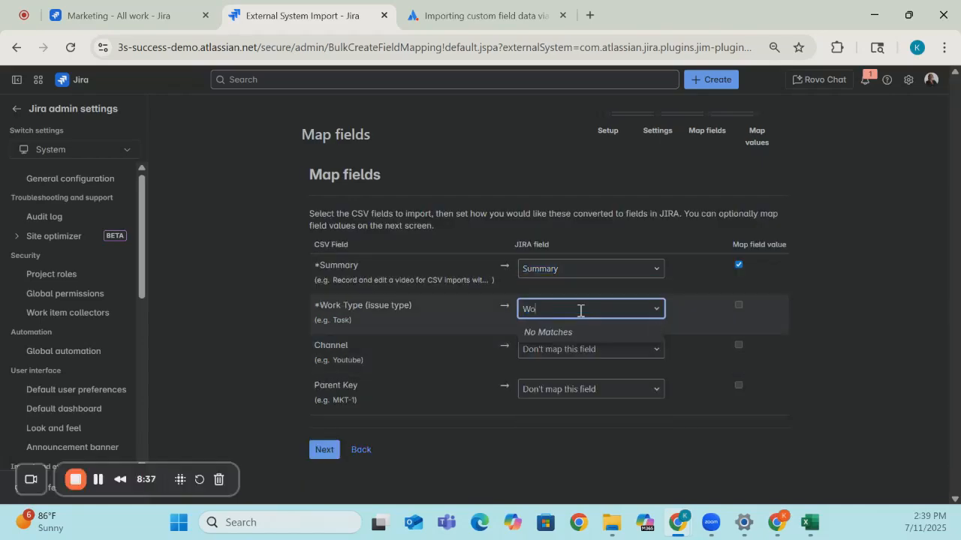
{"action": "key", "text": "BackSpace"}
{"action": "key", "text": "BackSpace"}
{"action": "type", "text": "Issu"}
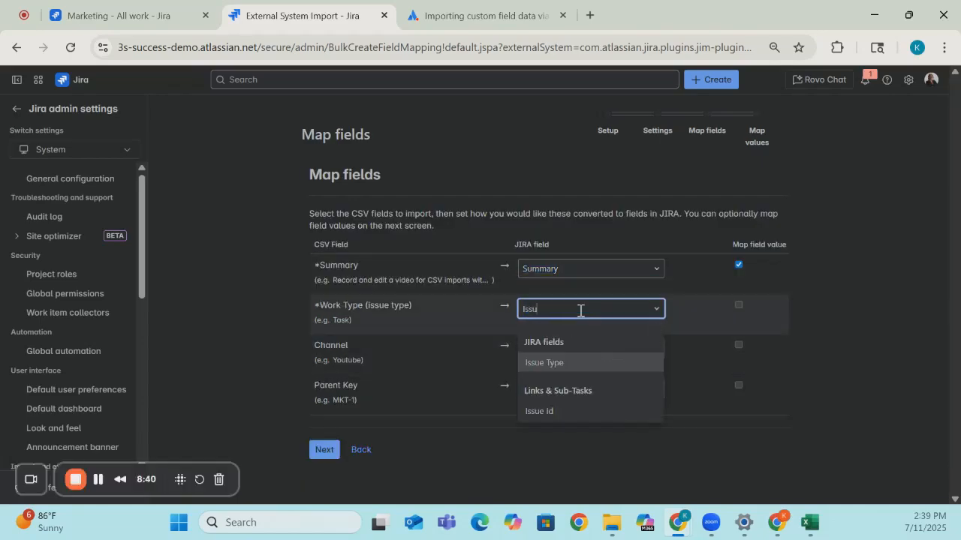
{"action": "left_click", "coordinate": [532, 364]}
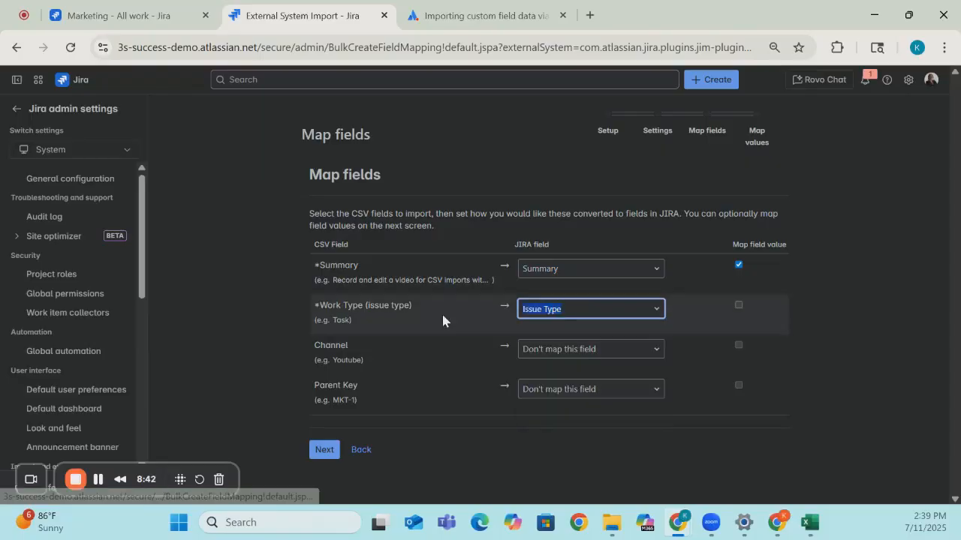
{"action": "left_click", "coordinate": [738, 306]}
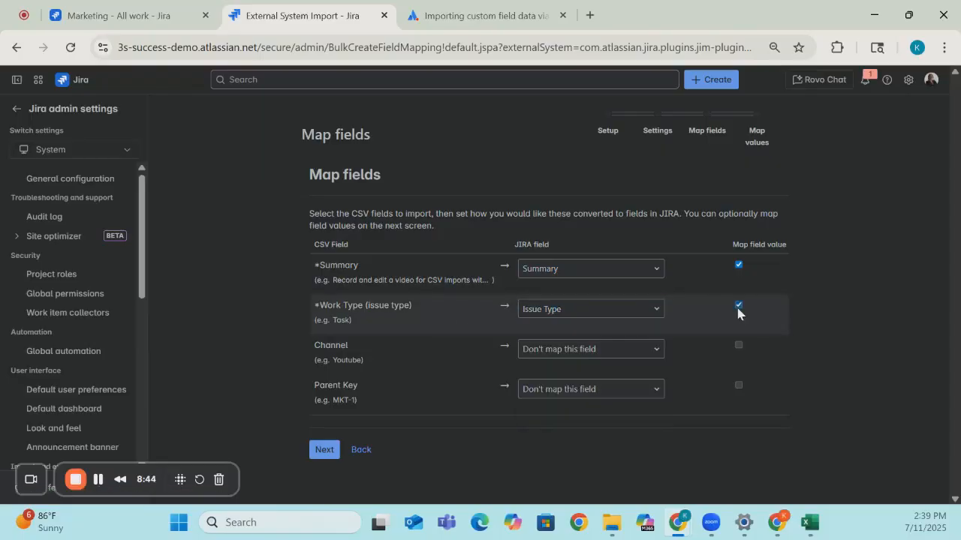
Map the Channel CSV field to the Channel custom field and enable mapping of its field value.
{"action": "left_click", "coordinate": [603, 347]}
{"action": "type", "text": "Chann"}
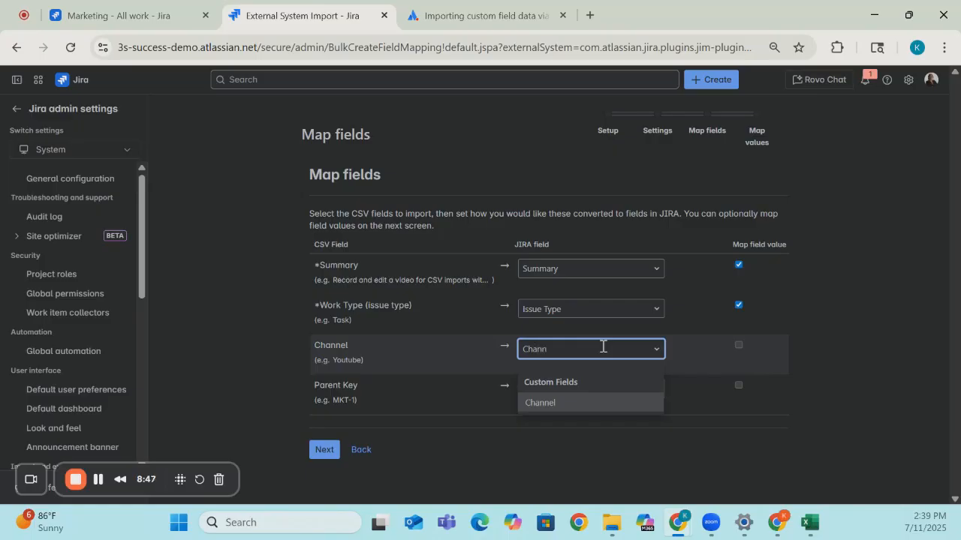
{"action": "left_click", "coordinate": [543, 402]}
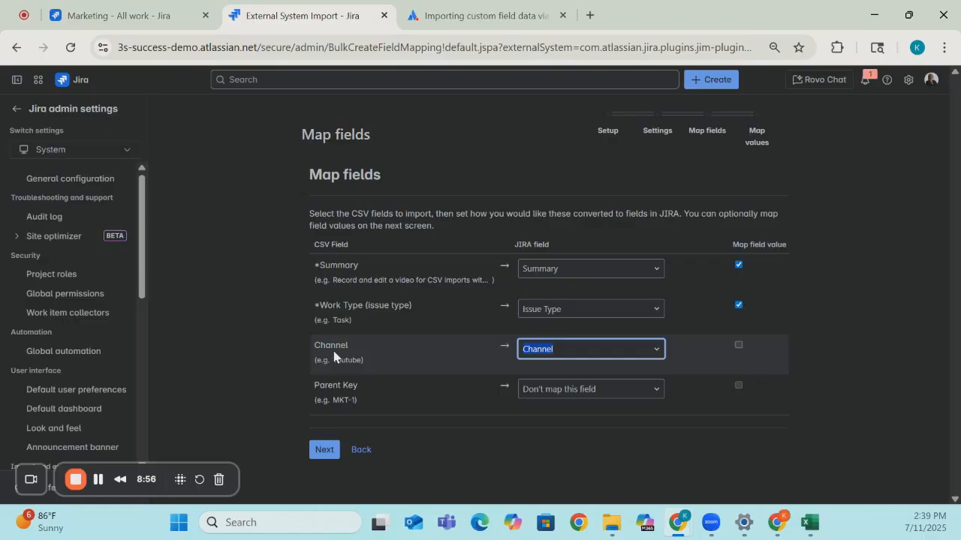
{"action": "left_click", "coordinate": [739, 346]}
{"action": "left_click", "coordinate": [738, 347]}
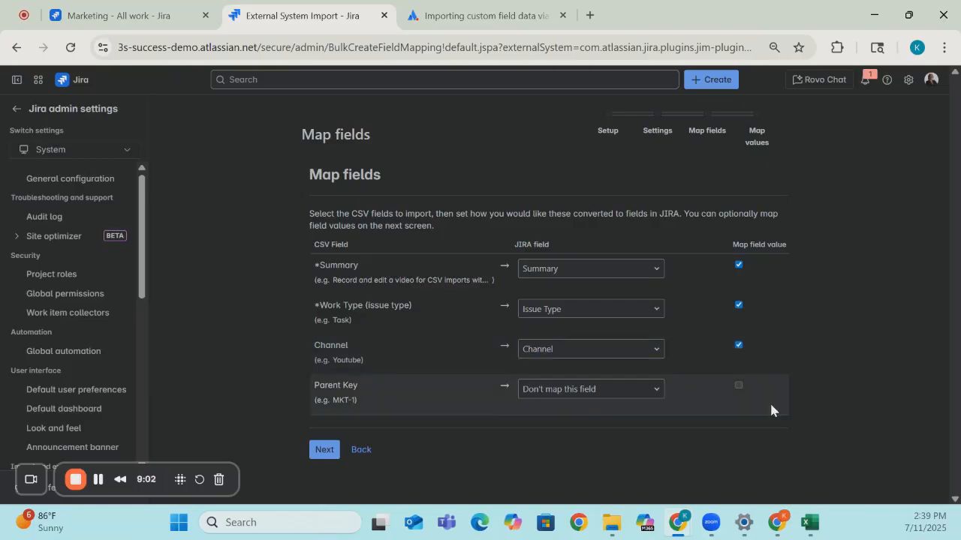
Map the Parent Key CSV field to the Jira Parent field and enable mapping of its field value.
{"action": "left_click", "coordinate": [583, 390]}
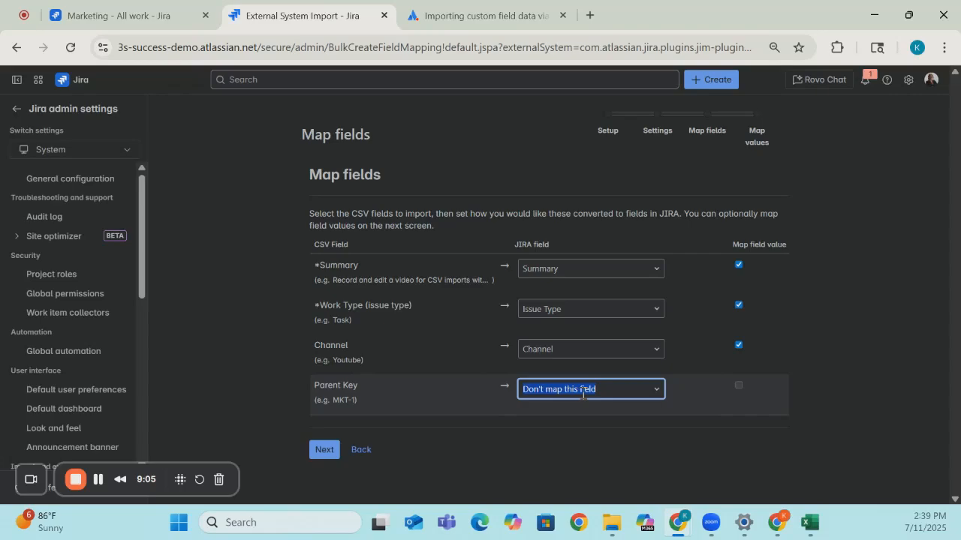
{"action": "type", "text": "Par"}
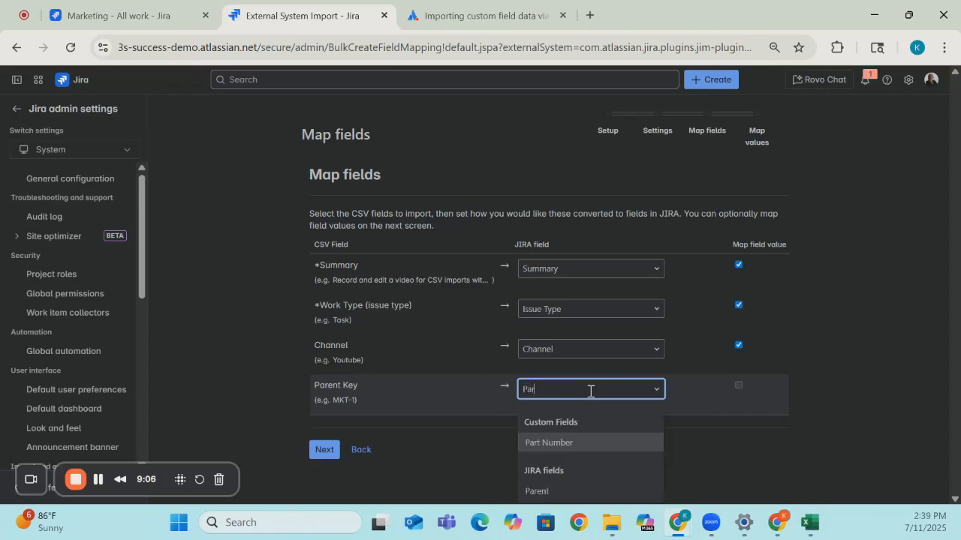
{"action": "left_click", "coordinate": [537, 490]}
{"action": "left_click", "coordinate": [739, 385]}
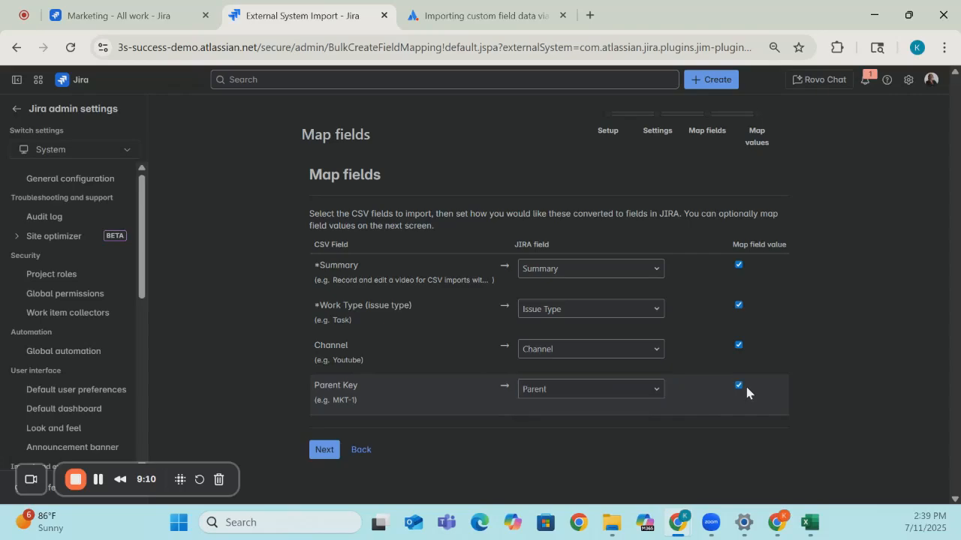
Continue to the value mapping, validate the mapped CSV values, and begin the import.
{"action": "left_click", "coordinate": [322, 454]}
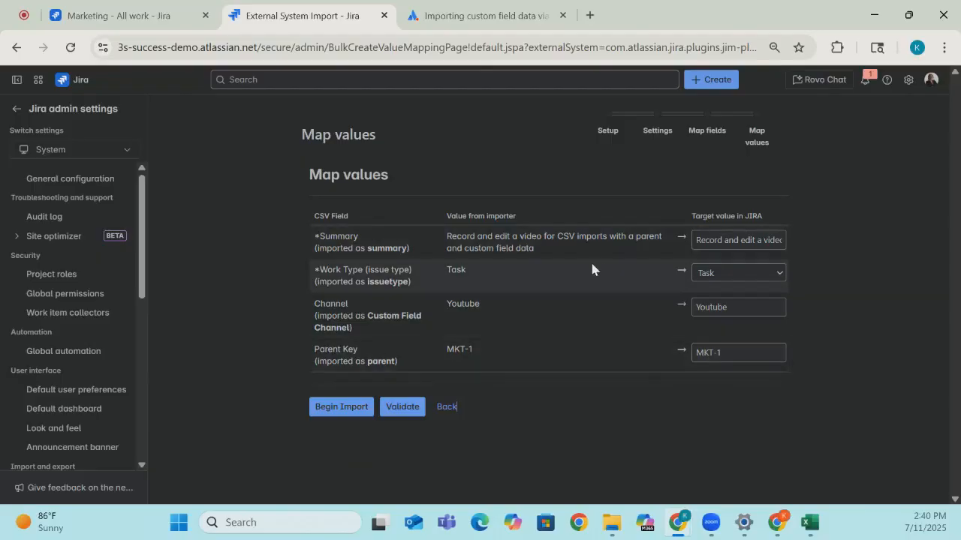
{"action": "left_click", "coordinate": [402, 413]}
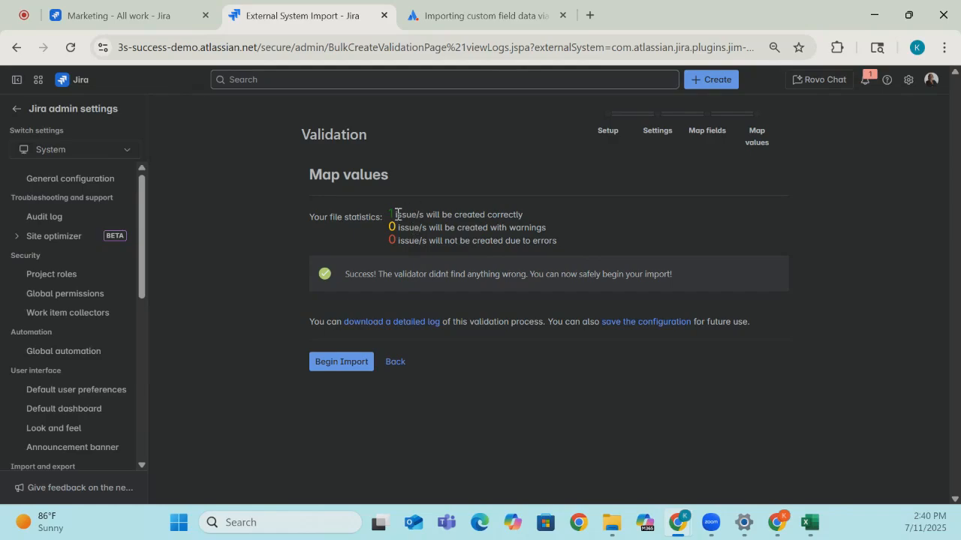
{"action": "left_click", "coordinate": [345, 366]}
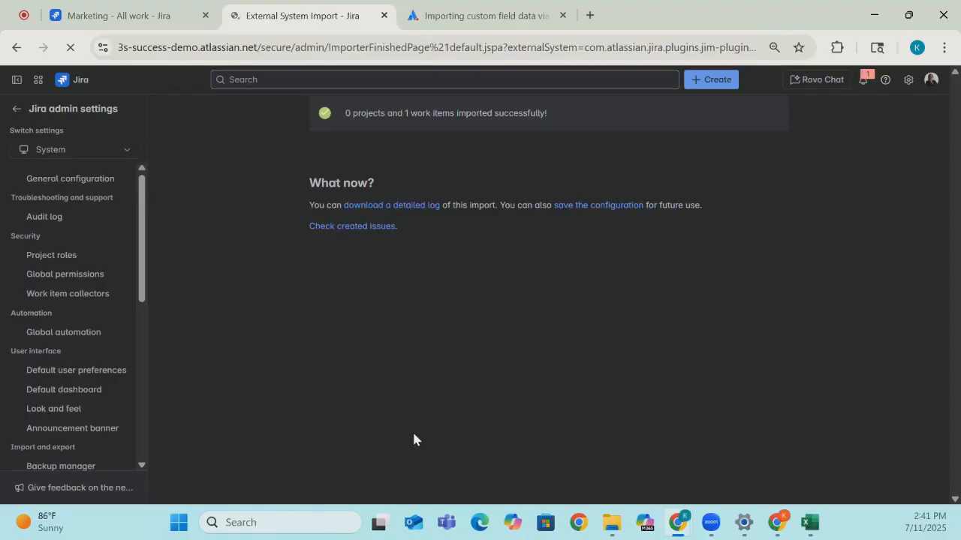
On the Marketing Kanban board, move the imported work item about CSV imports with a parent and custom field data to In Progress.
{"action": "left_click", "coordinate": [126, 13]}
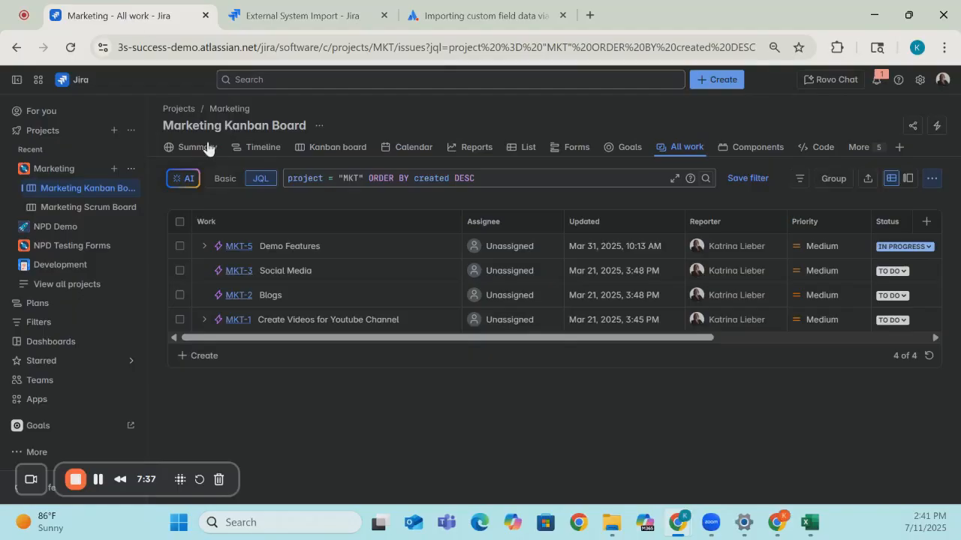
{"action": "left_click", "coordinate": [335, 148]}
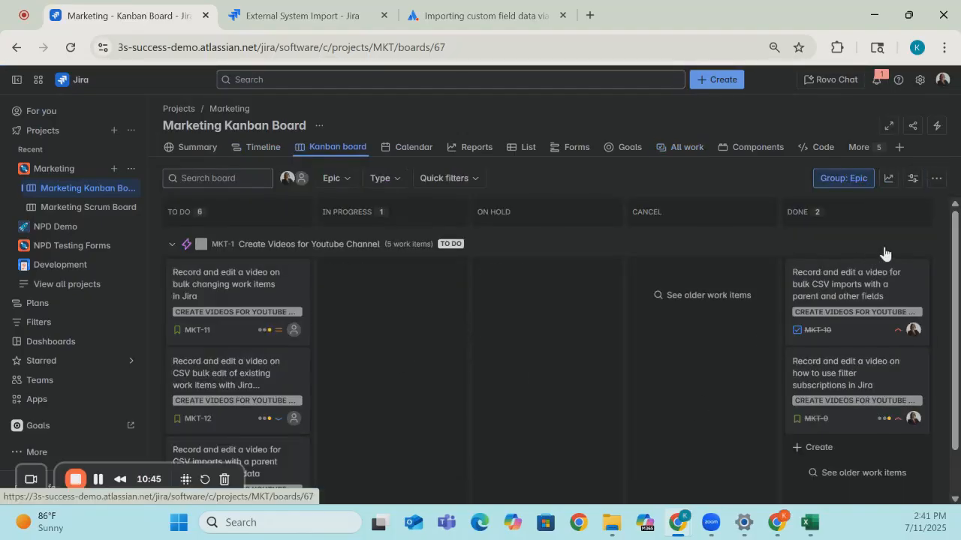
{"action": "left_click_drag", "start_coordinate": [957, 237], "coordinate": [957, 301]}
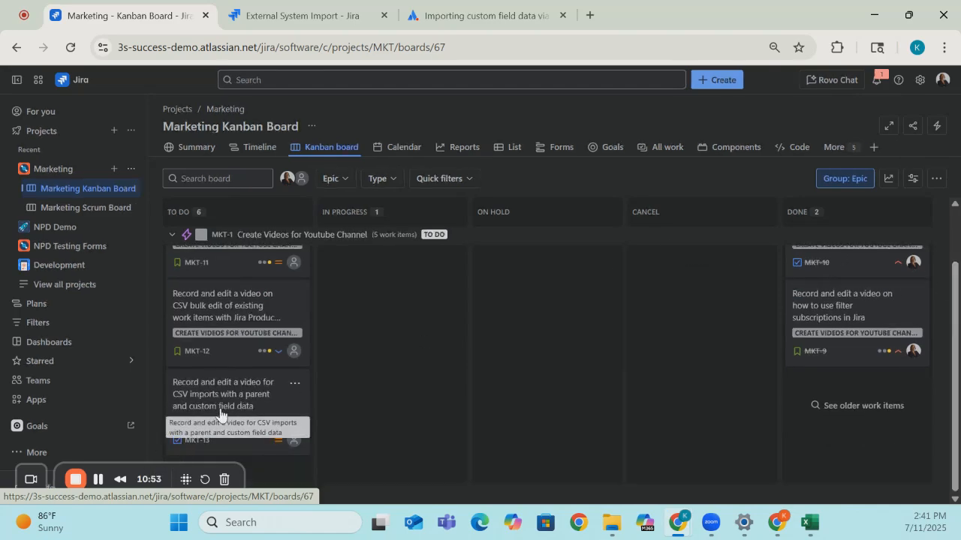
{"action": "left_click_drag", "start_coordinate": [217, 399], "coordinate": [316, 272]}
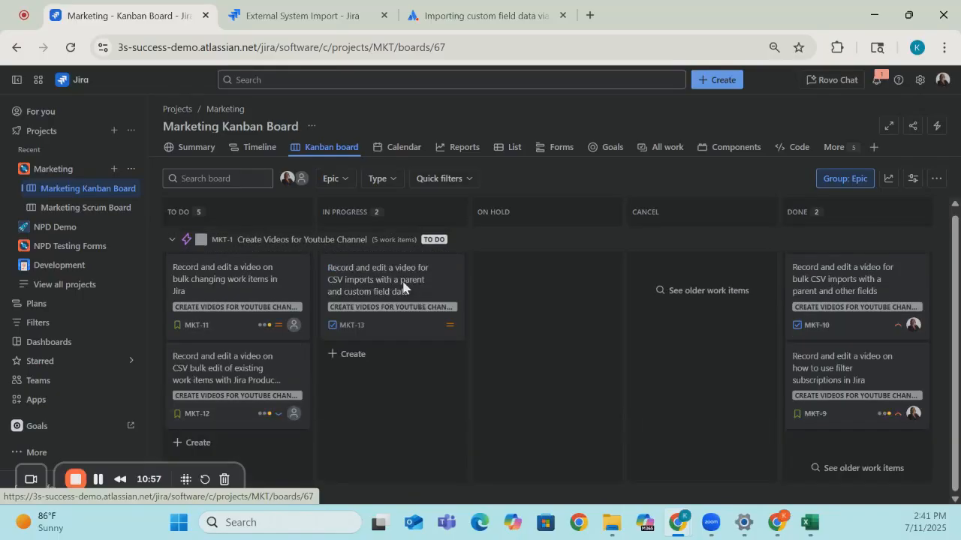
Examine the Channel and Parent fields in the imported work item's details, and return to the Community question on importing custom field data.
{"action": "left_click", "coordinate": [385, 296]}
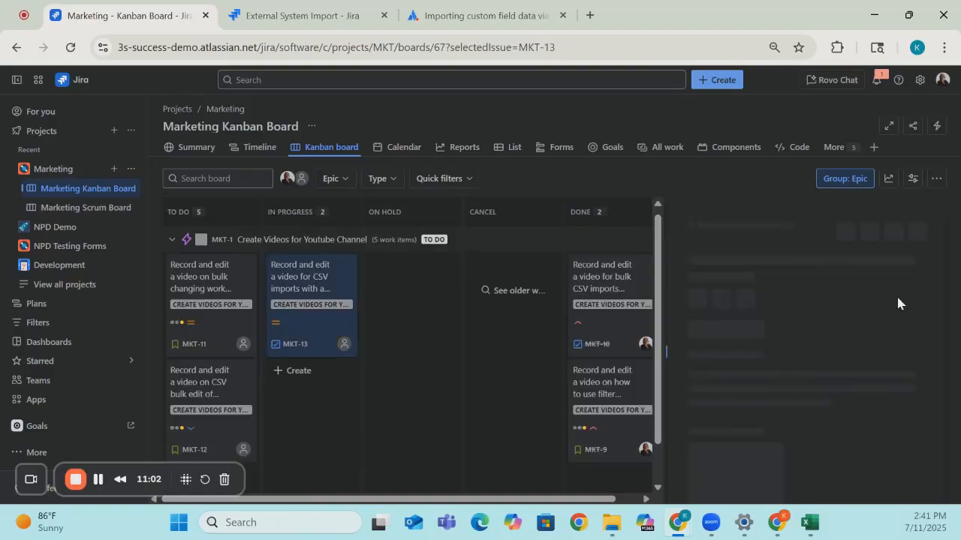
{"action": "left_click_drag", "start_coordinate": [943, 244], "coordinate": [942, 375]}
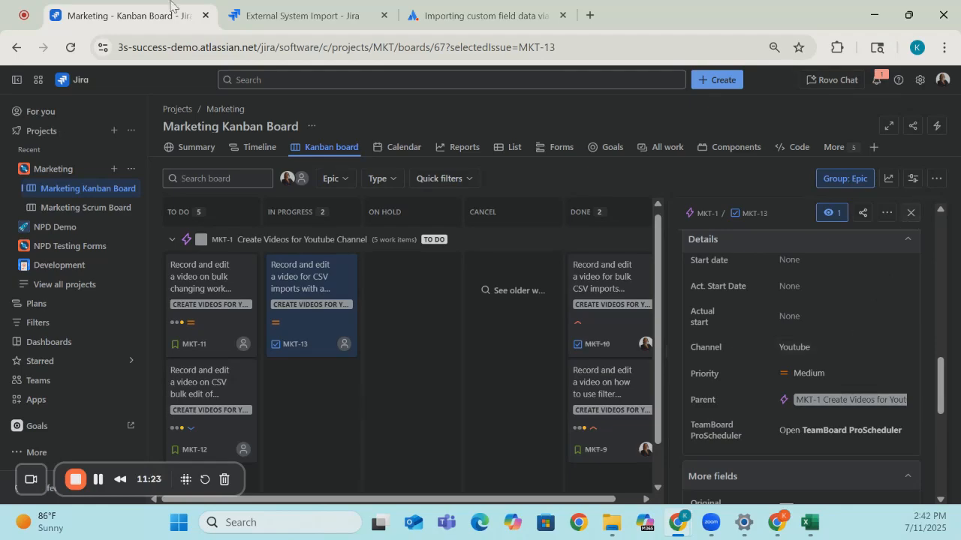
{"action": "left_click", "coordinate": [481, 16]}
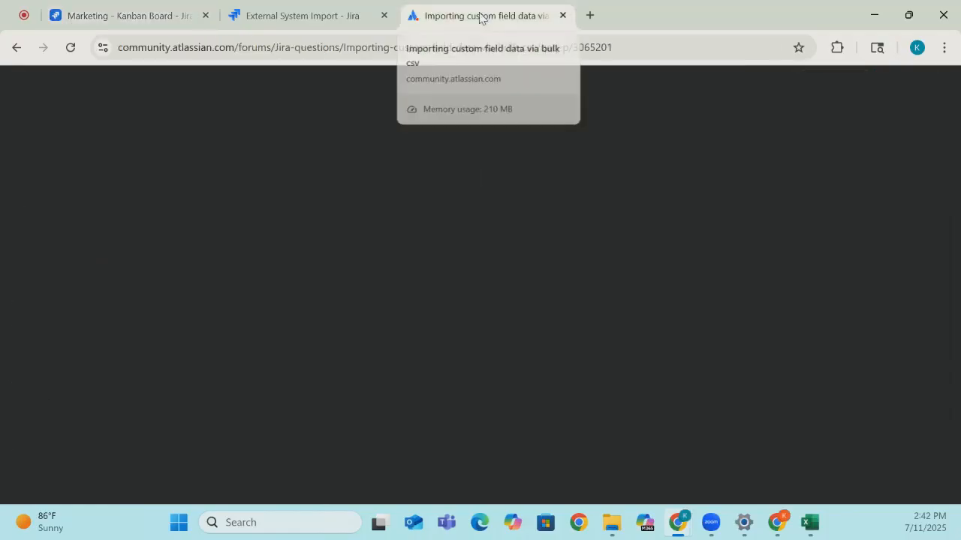